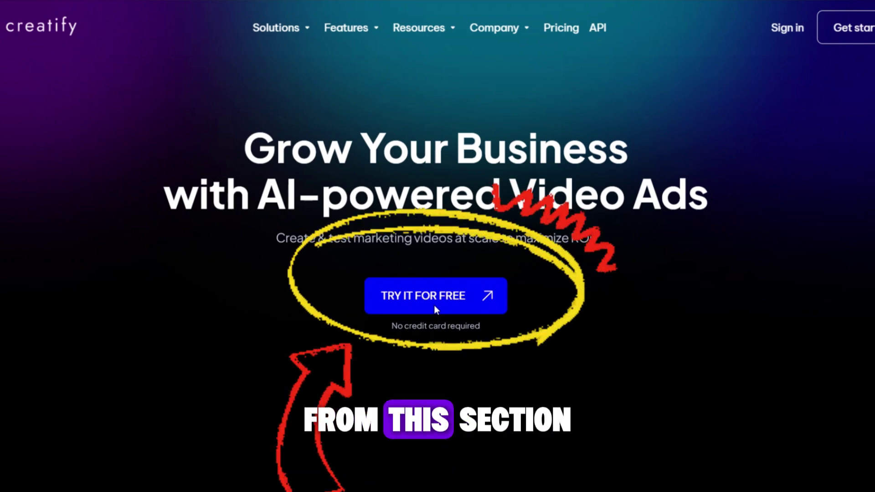
Step: Start the free trial and go to the Creatify dashboard, browsing its Popular tools
click(434, 306)
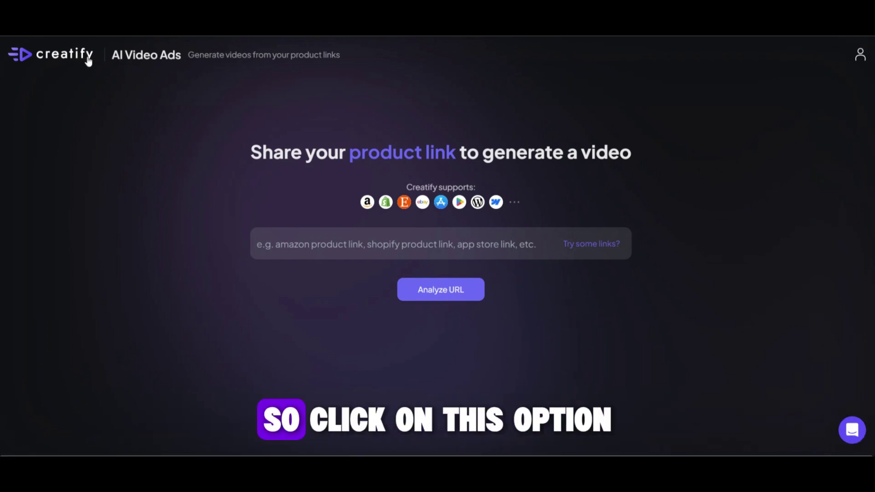
click(71, 57)
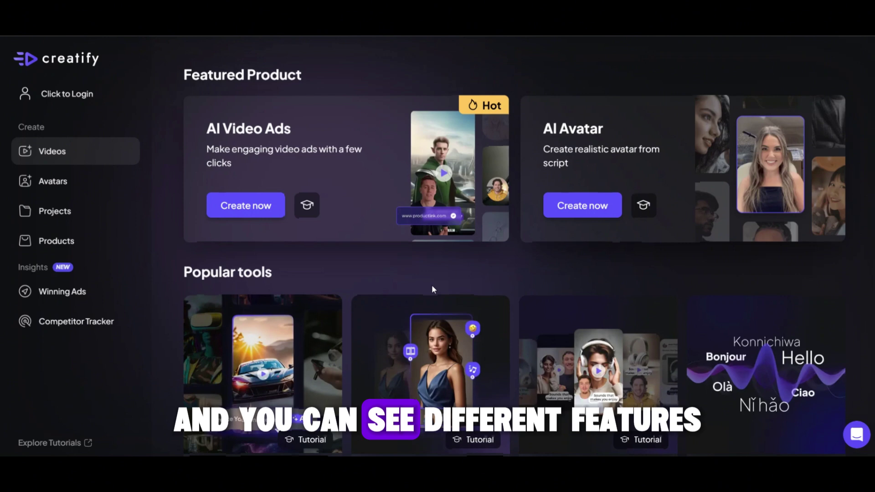
scroll(432, 289, down, 1)
scroll(442, 246, up, 1)
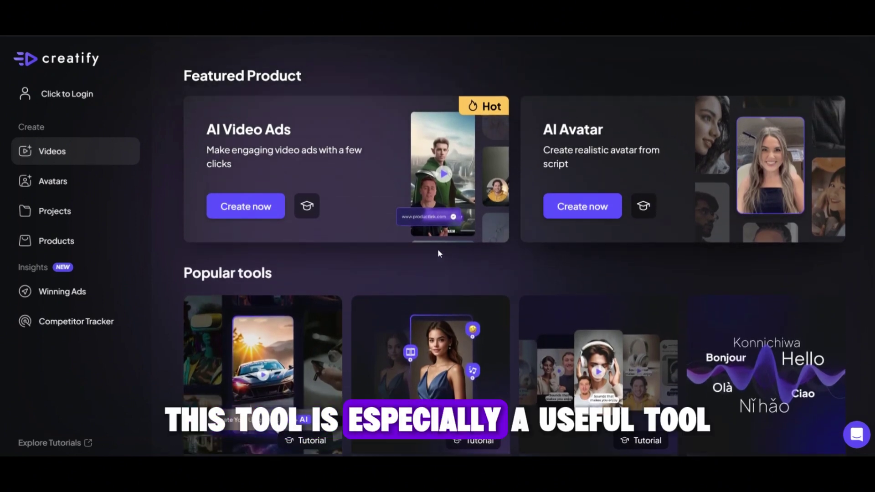
scroll(348, 319, down, 1)
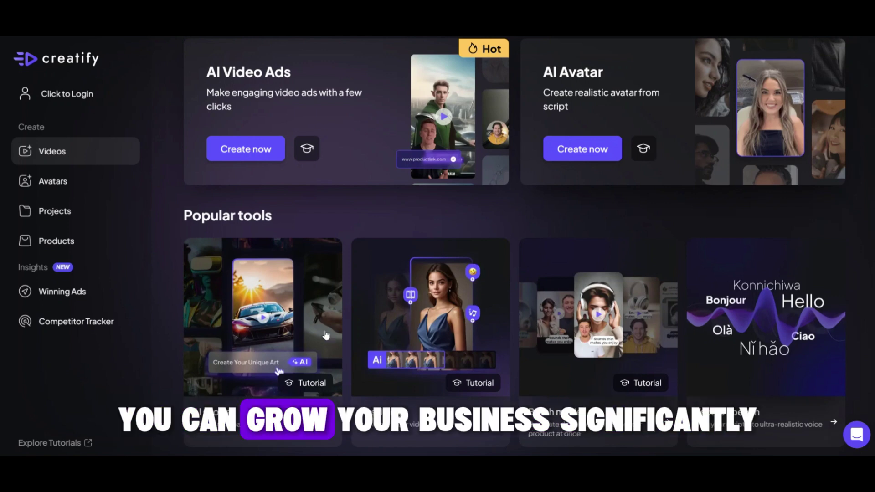
scroll(344, 323, up, 1)
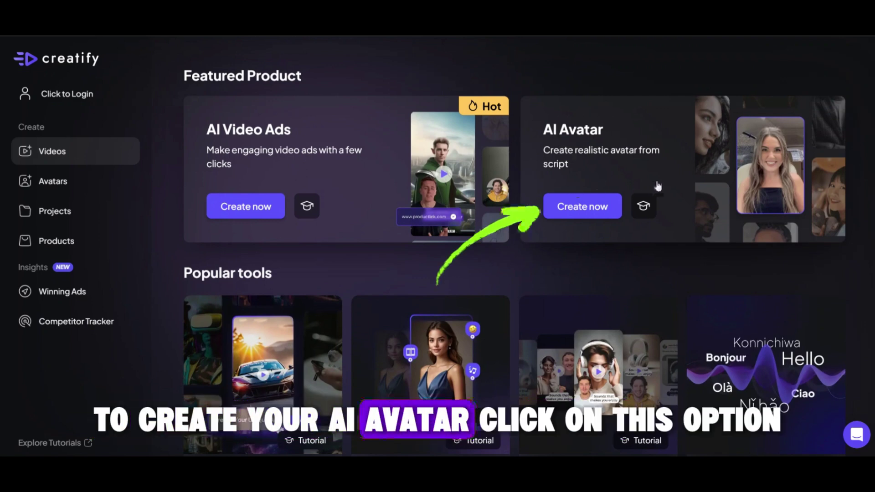
Step: Open the AI Avatar creator and browse the realistic avatar library
click(582, 205)
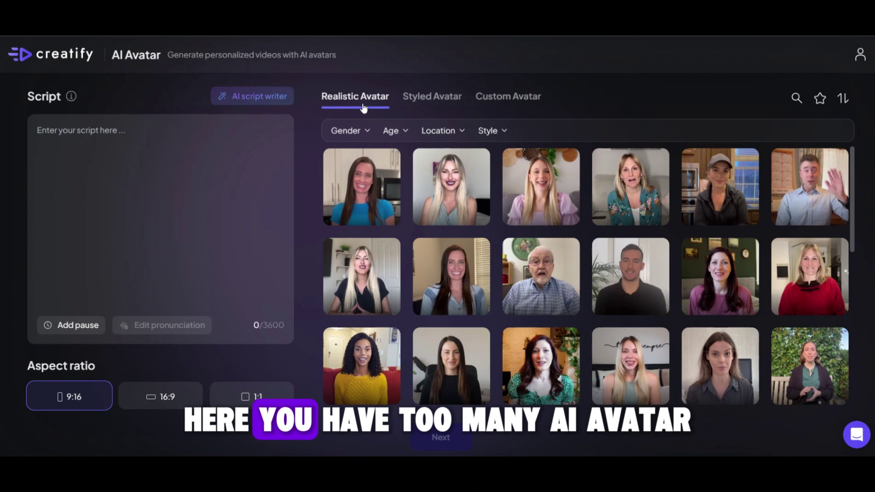
mouse_move(357, 203)
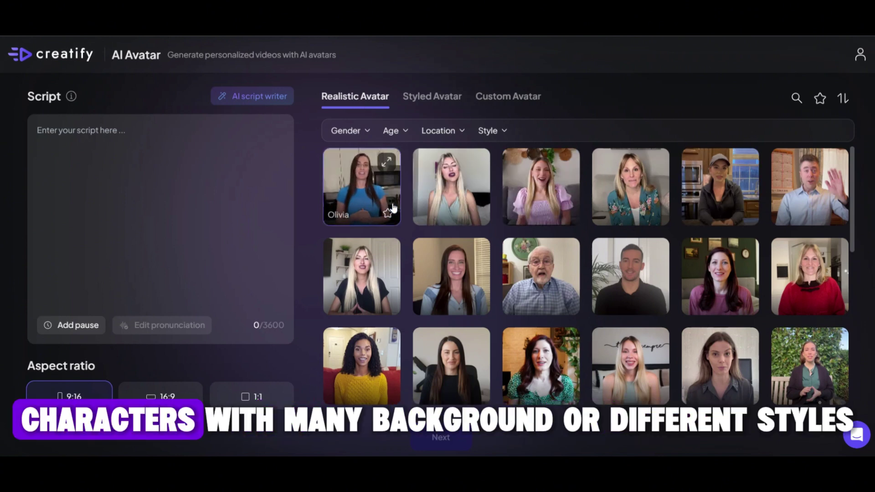
mouse_move(527, 202)
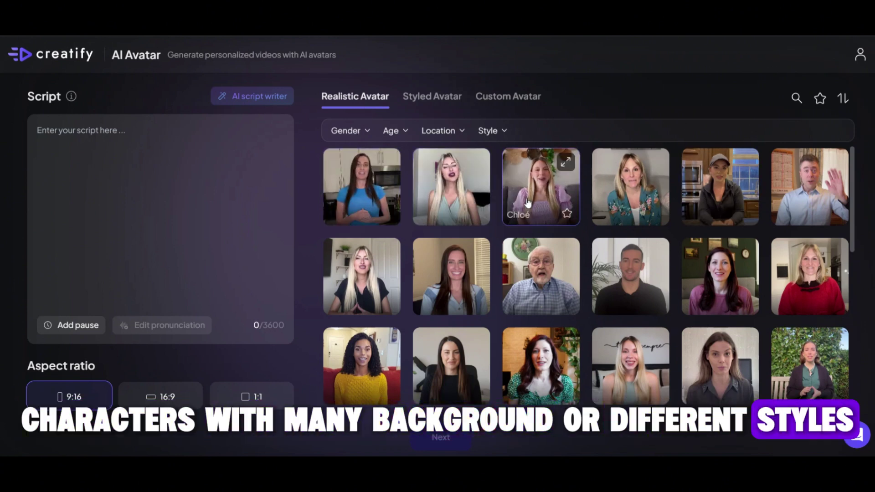
mouse_move(706, 204)
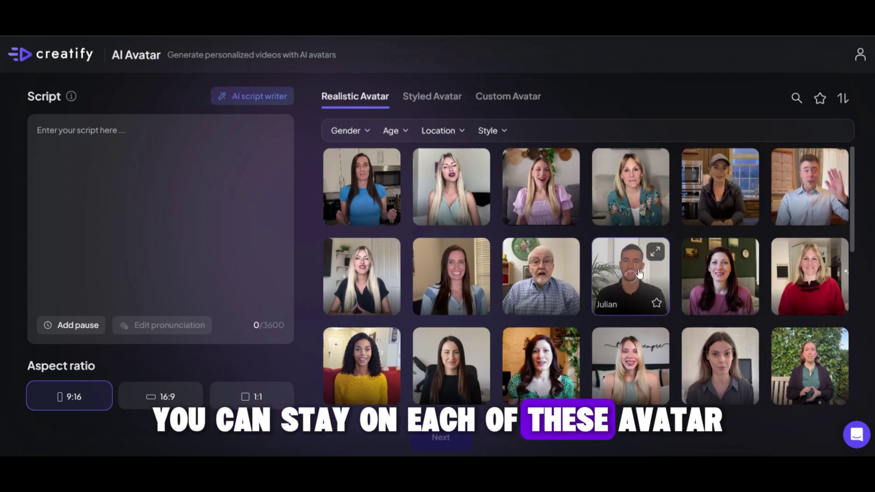
scroll(640, 275, down, 5)
scroll(728, 227, down, 3)
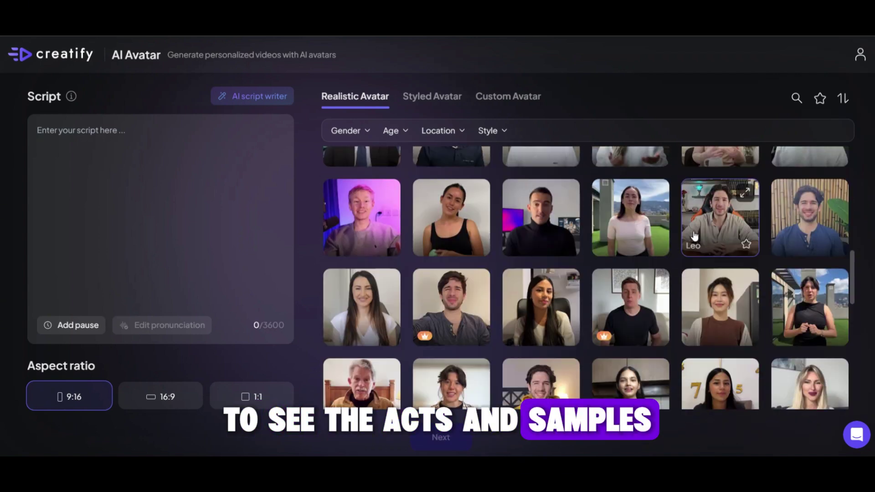
Step: Watch one avatar's sample talking video in its full preview
click(654, 186)
click(303, 386)
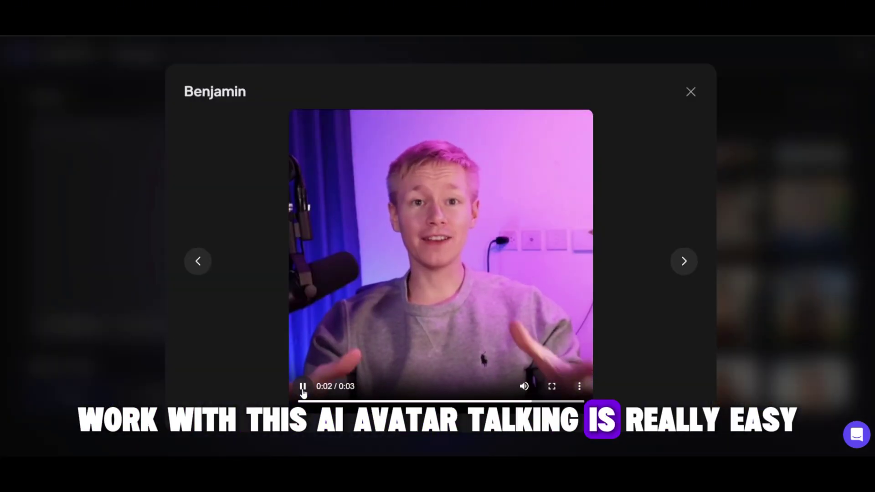
click(690, 91)
scroll(564, 327, down, 3)
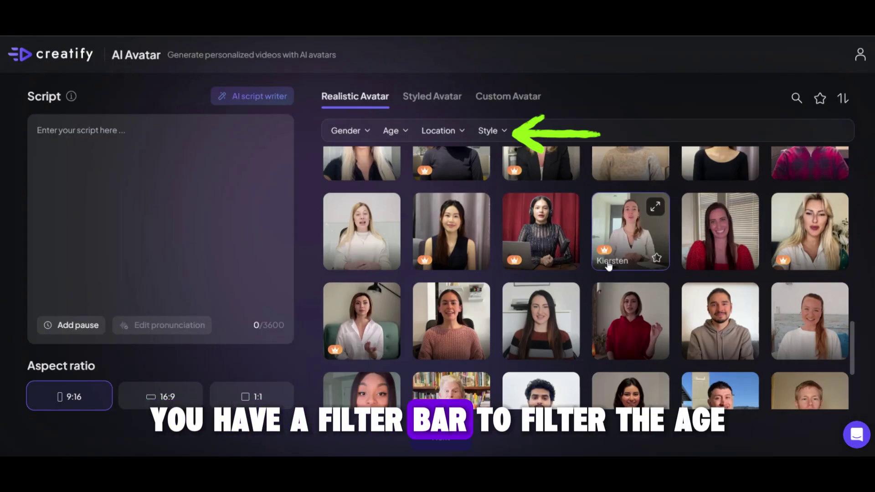
Step: Check the Gender and Age filters, and filter avatars to Outdoor location and Selfie style
scroll(365, 341, up, 1)
click(350, 130)
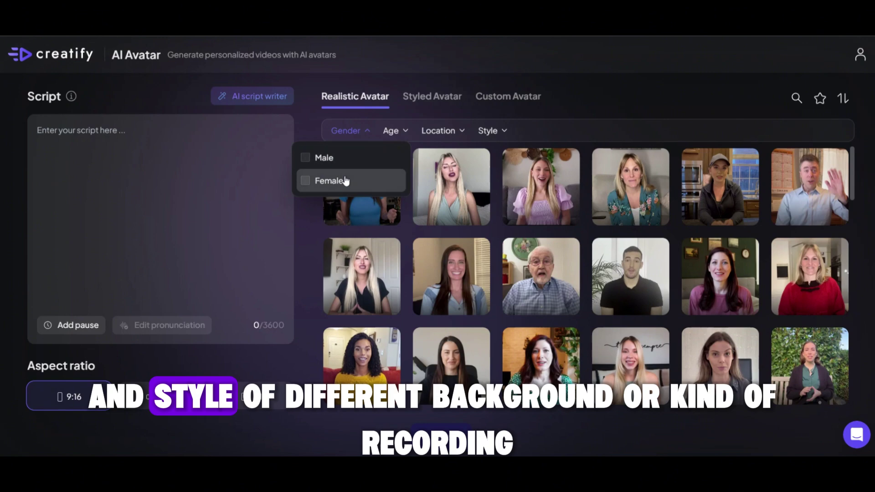
click(395, 131)
click(441, 130)
click(398, 158)
click(487, 130)
click(447, 157)
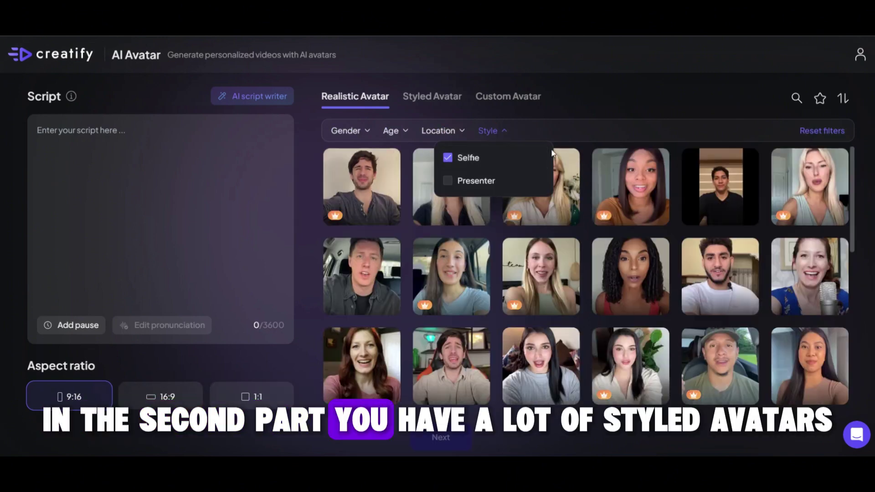
click(589, 137)
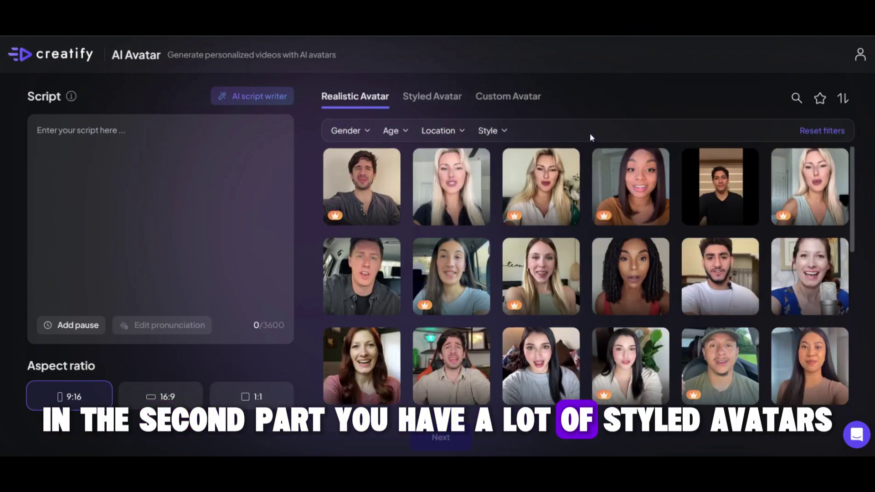
scroll(466, 242, down, 5)
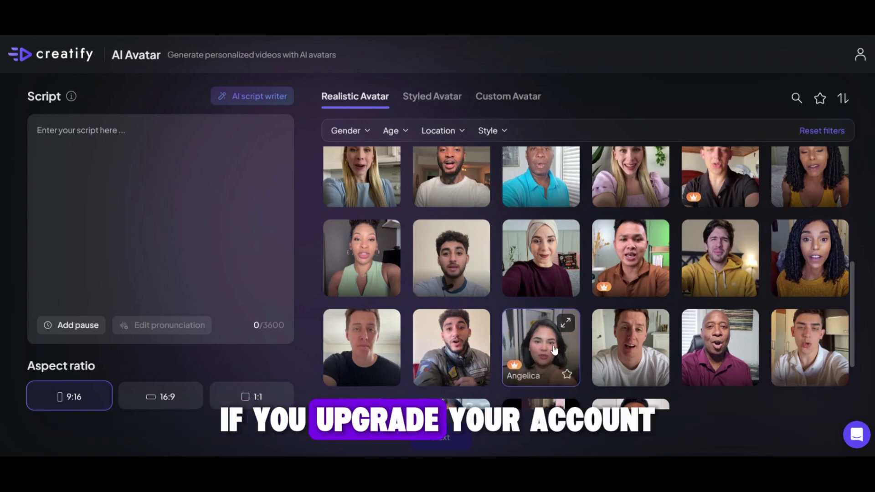
scroll(529, 335, up, 5)
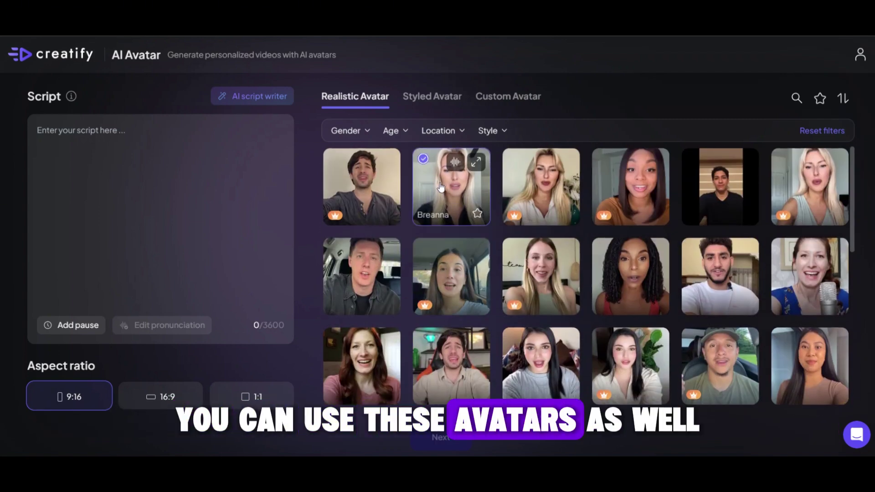
Step: Switch to the Styled Avatar tab and scroll through its gallery
click(438, 107)
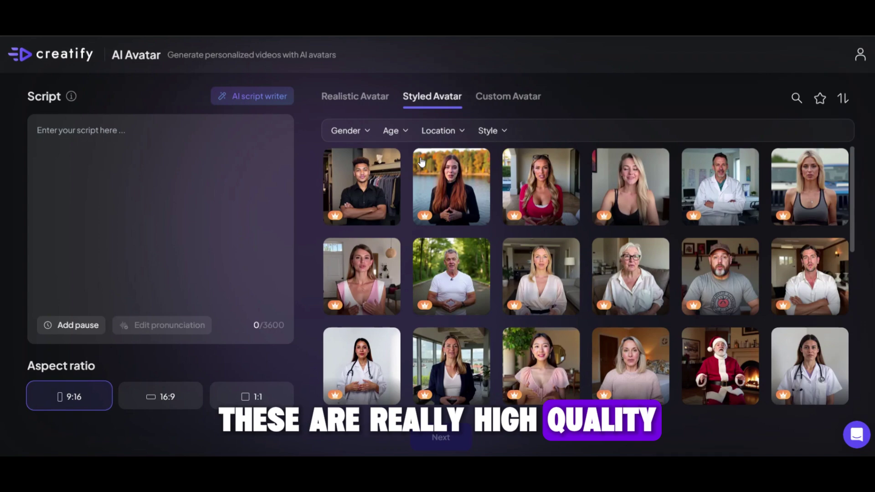
scroll(676, 277, down, 10)
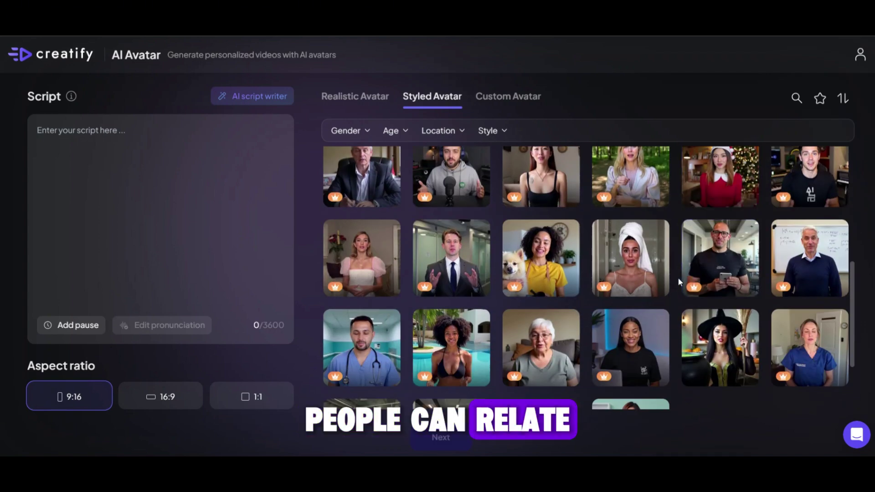
scroll(677, 276, down, 10)
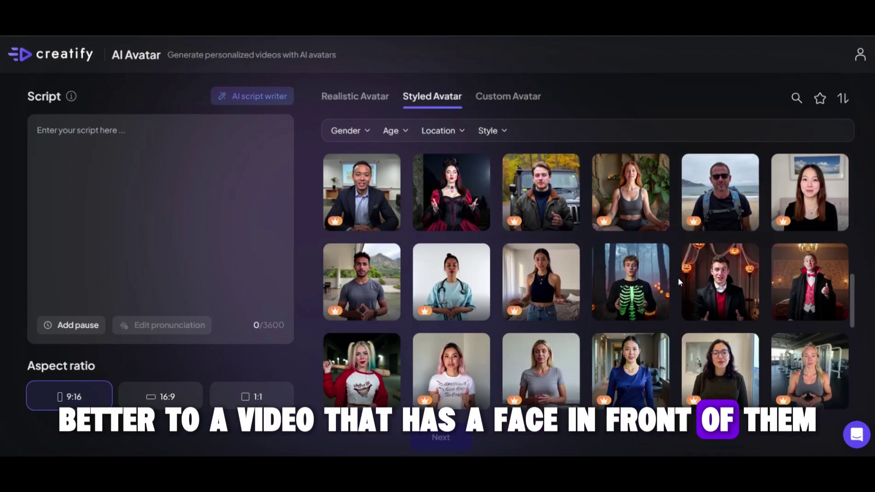
scroll(677, 281, down, 5)
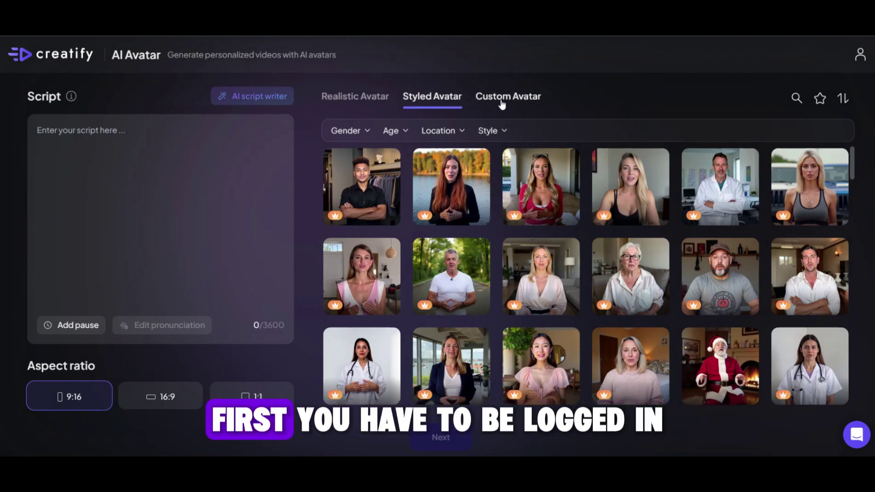
Step: Sign in with a Google account via Custom Avatar, then choose Create your own avatar
click(501, 101)
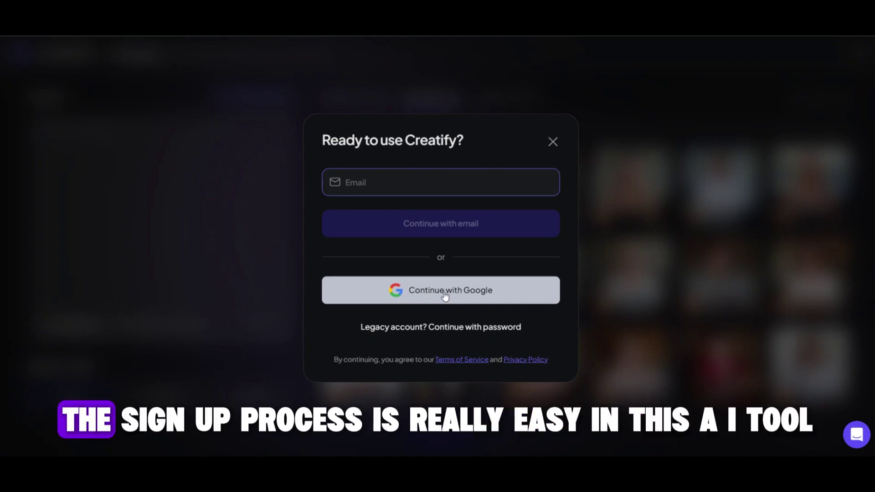
click(430, 294)
click(447, 269)
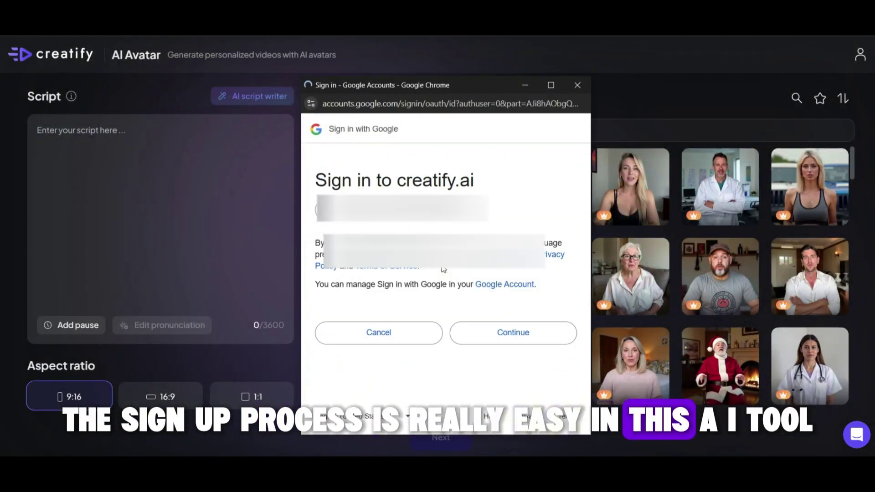
click(490, 344)
click(507, 96)
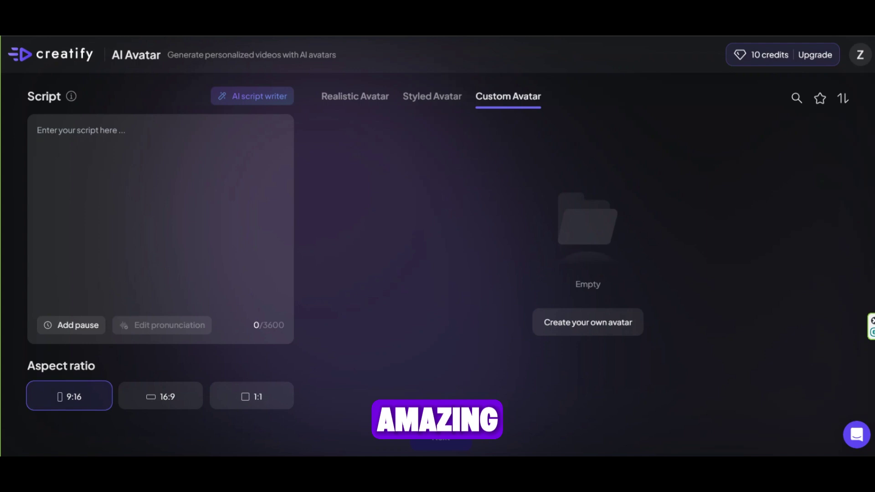
click(588, 324)
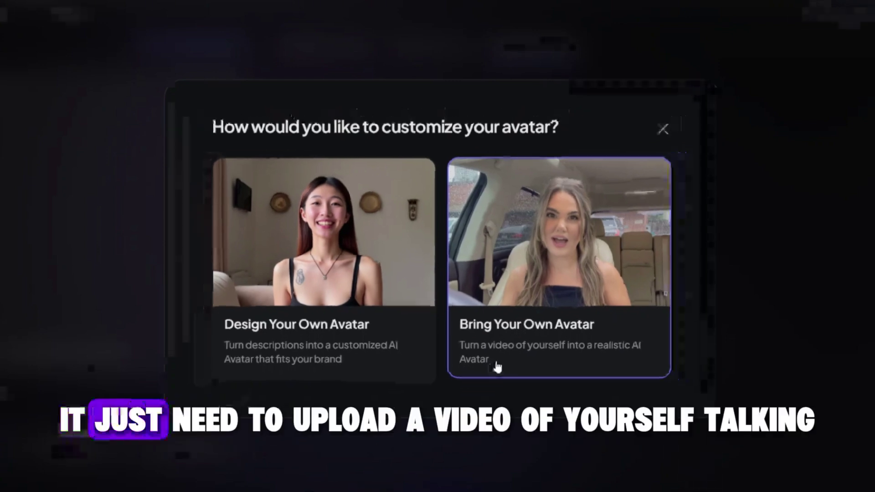
Step: Choose to design an avatar from a description and apply the blonde gym woman's demo prompt
click(508, 254)
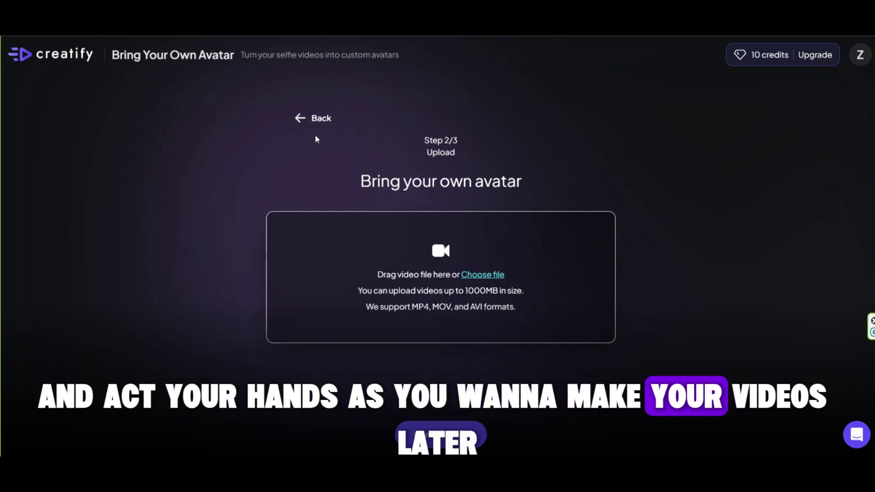
click(301, 119)
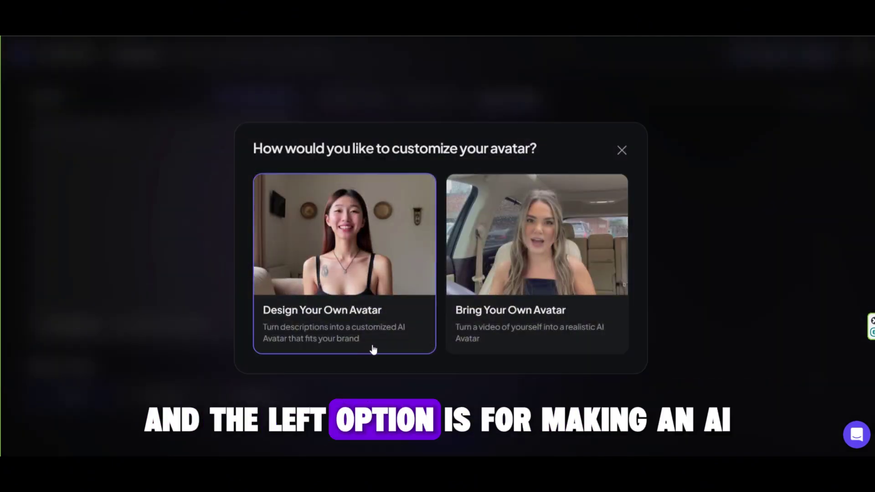
click(388, 275)
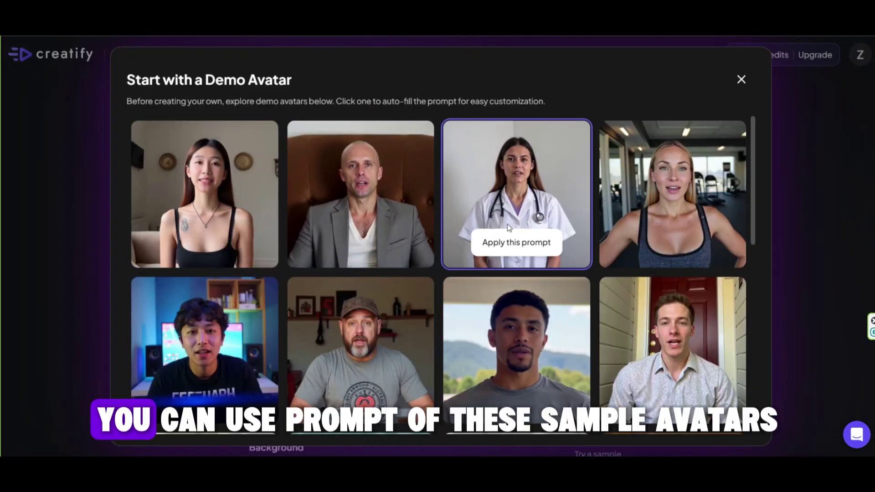
scroll(524, 223, down, 5)
scroll(538, 218, down, 5)
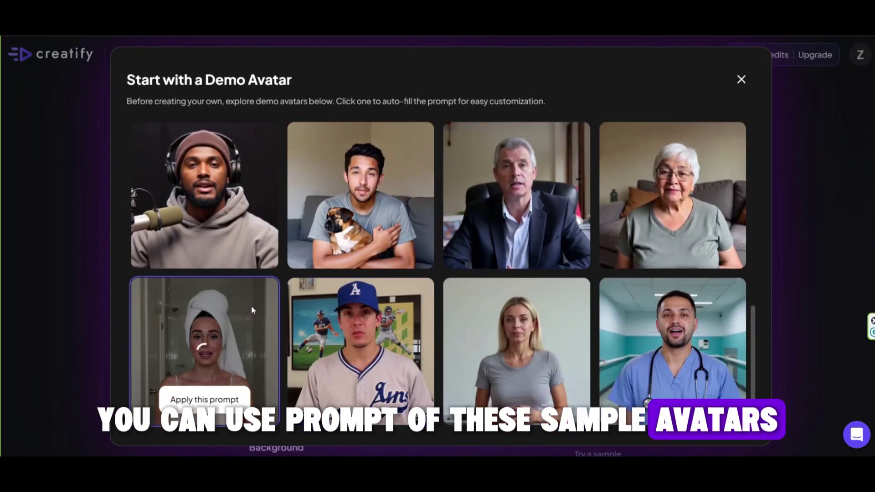
scroll(250, 305, up, 10)
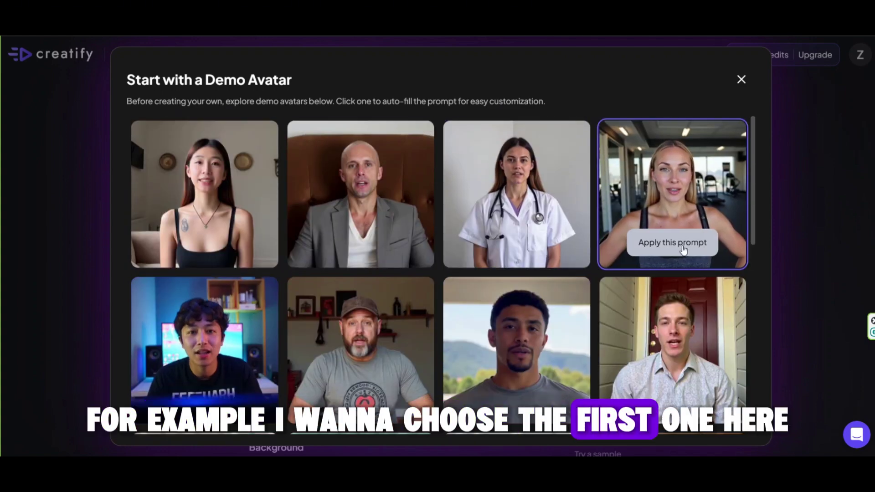
click(673, 237)
Step: Keep Female gender, add 'wave' before hair, and change gray to blue
click(317, 208)
click(524, 203)
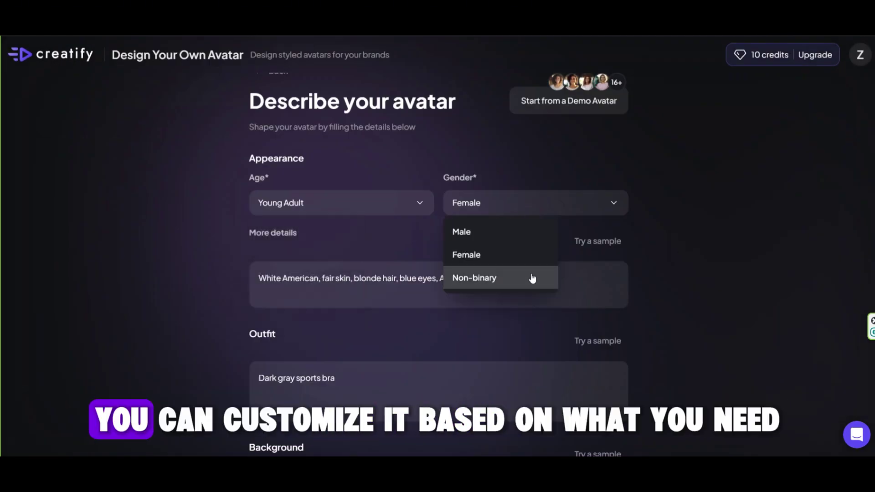
click(303, 285)
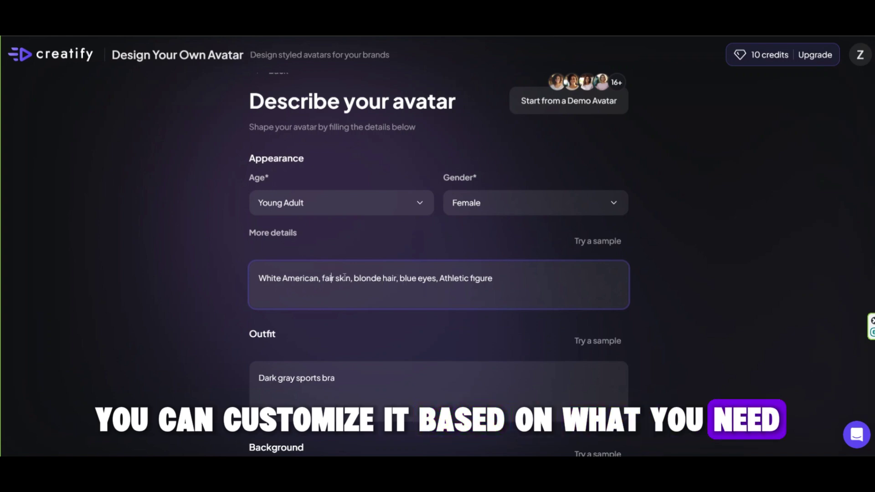
click(382, 278)
text(wave)
double_click(289, 378)
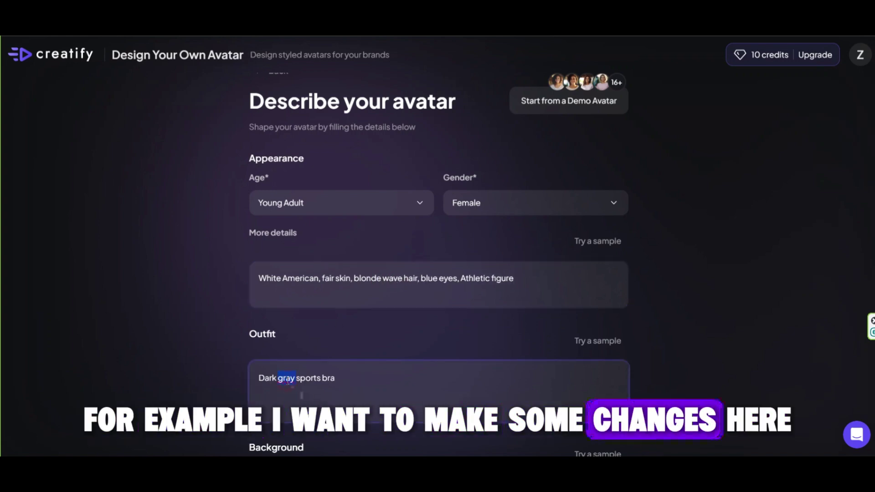
text(blue)
Step: Try several sample outfits, then set the outfit to 'a blue top tank'
scroll(600, 227, down, 3)
click(597, 226)
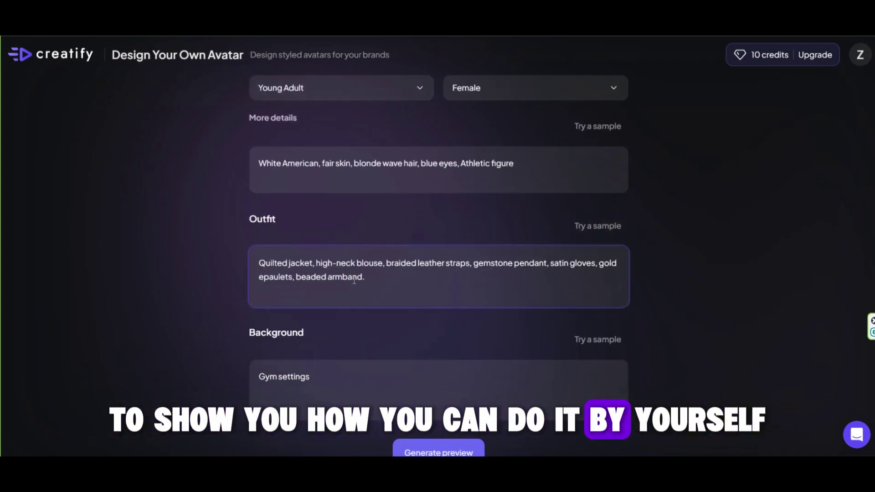
click(585, 230)
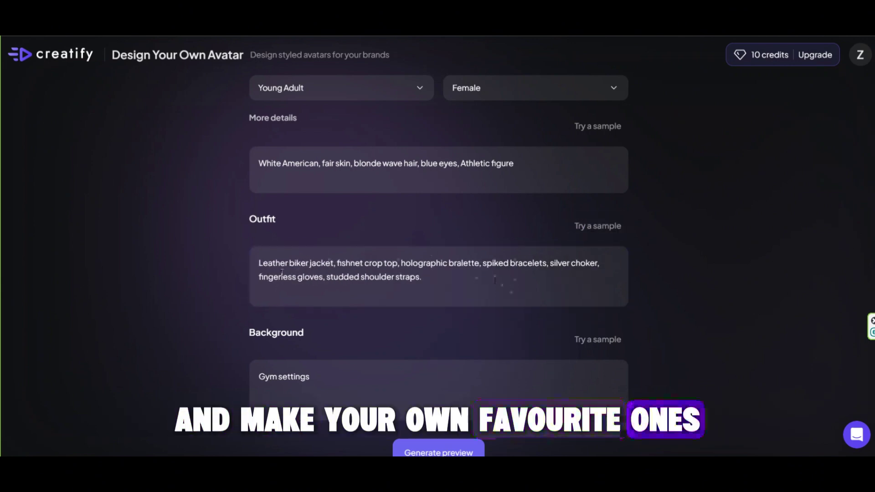
click(587, 227)
click(588, 227)
triple_click(458, 276)
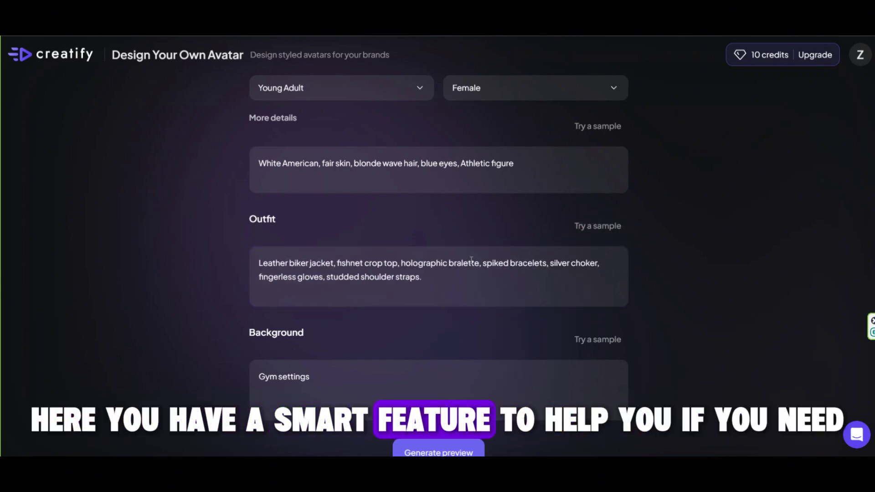
text(a blue top tank)
Step: Use sample backgrounds until a castle appears, then generate the avatar previews
click(351, 382)
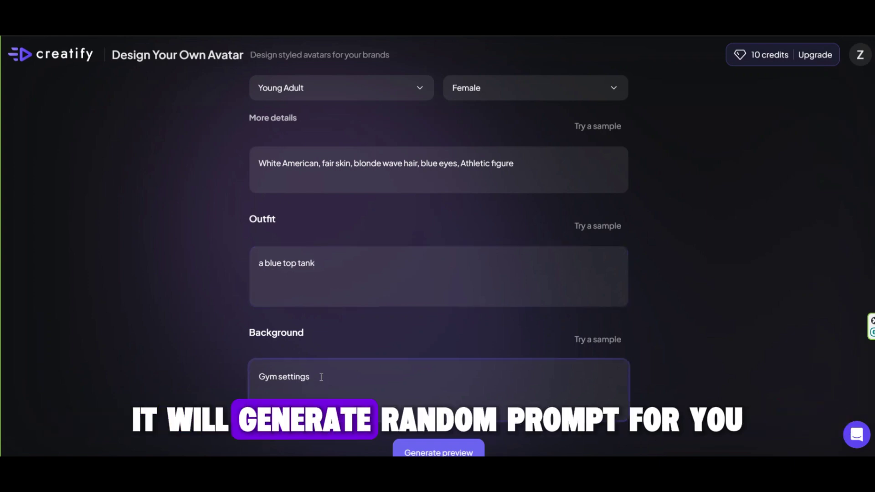
click(597, 339)
scroll(364, 343, down, 1)
click(592, 287)
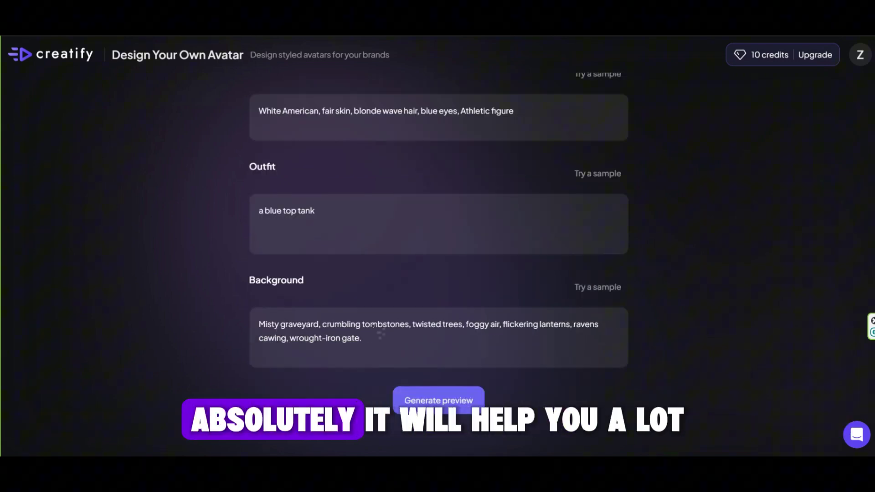
click(585, 287)
click(474, 399)
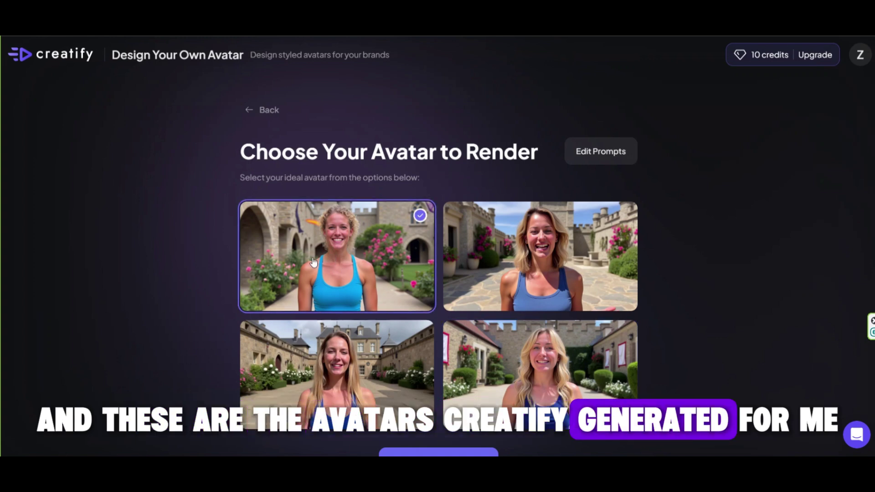
Step: Review the generated avatars and click into the empty Script box on the AI Avatar page
scroll(313, 261, down, 2)
scroll(579, 152, up, 2)
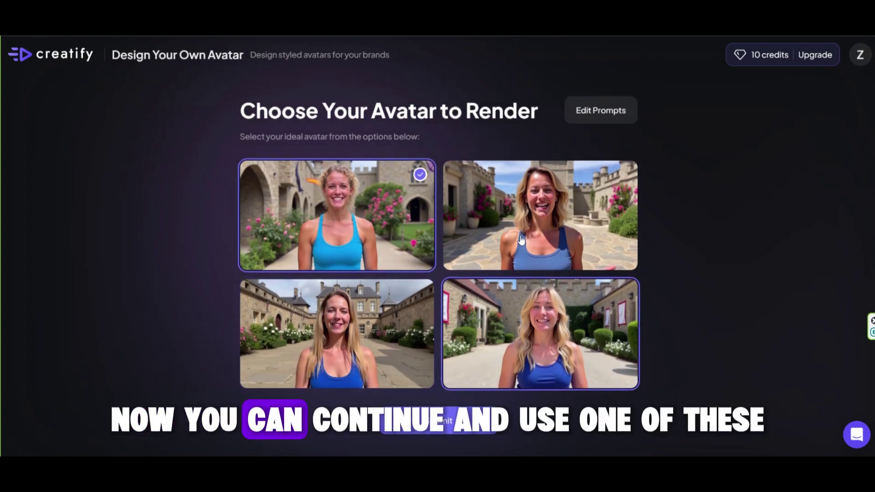
scroll(381, 268, down, 1)
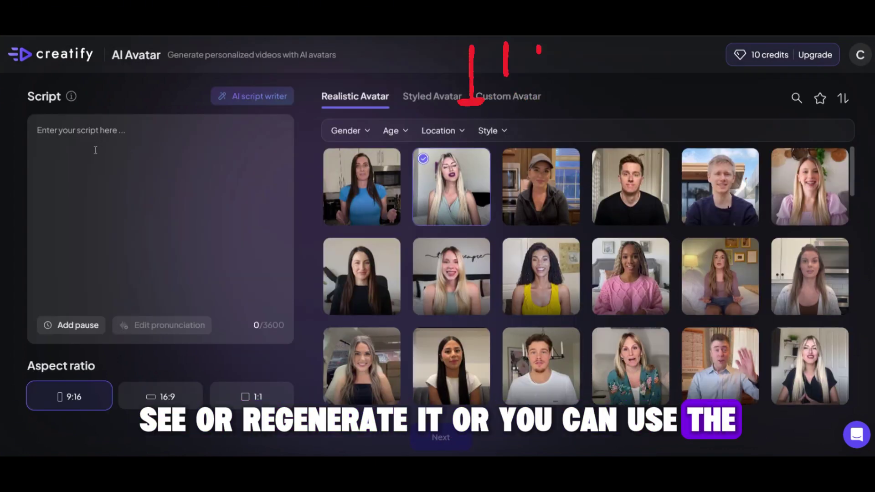
click(97, 148)
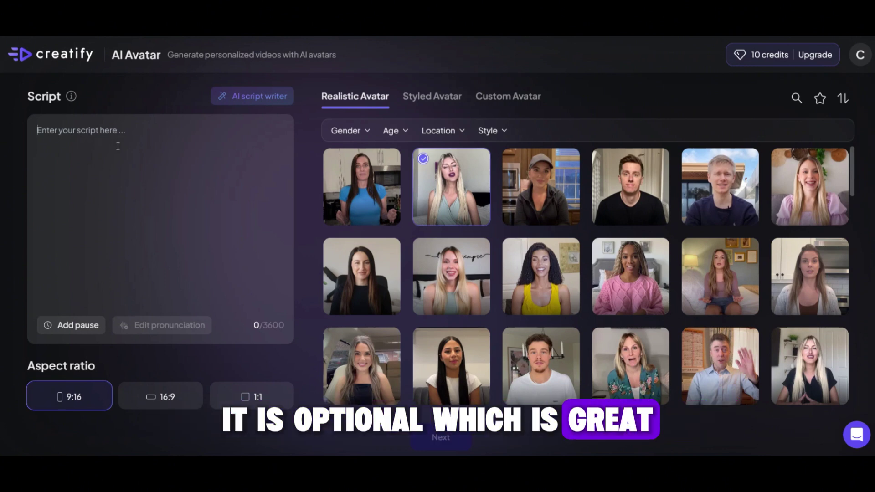
Step: Generate a Motivational AI script about a woman making money online from home
click(259, 97)
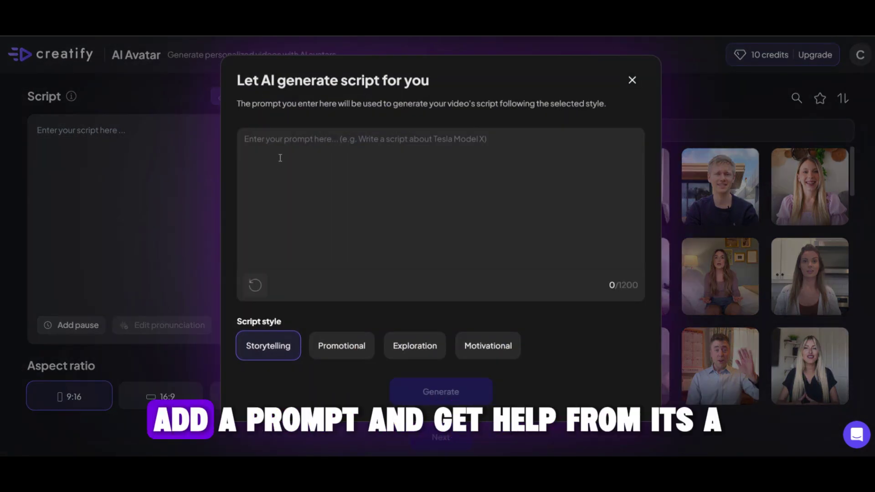
text(write a 15 seconds abo)
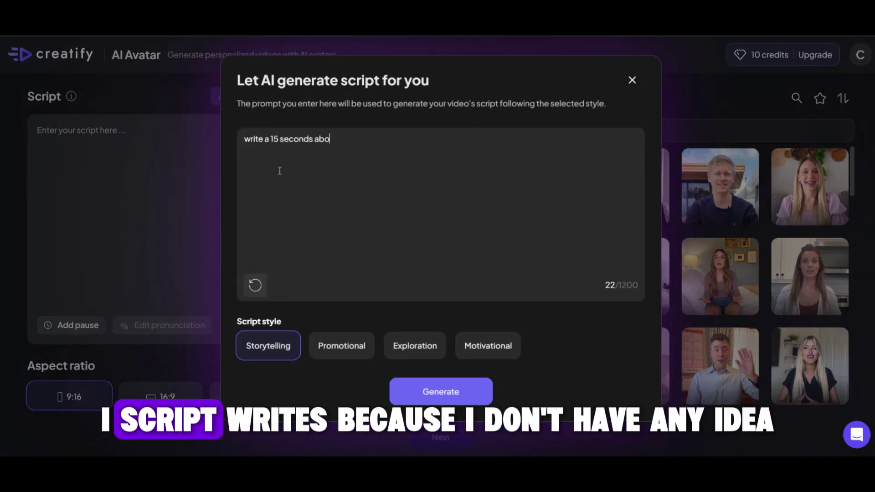
text(ut a woman who make money online from home easily and want to share it with others in her course.)
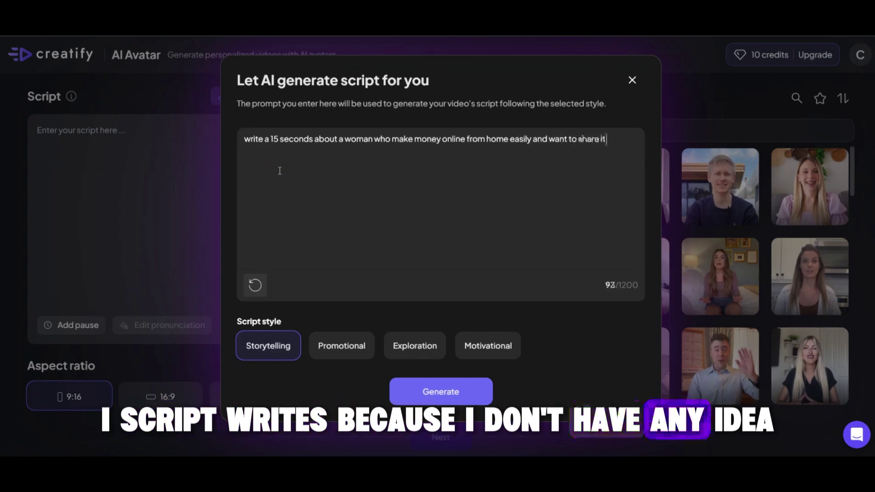
click(484, 347)
click(452, 394)
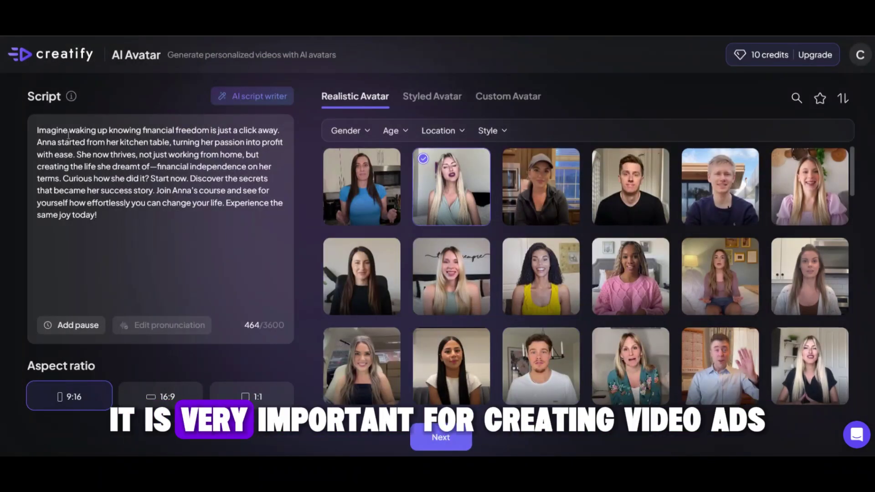
Step: Rewrite the script's name, she and her references into first person
double_click(45, 142)
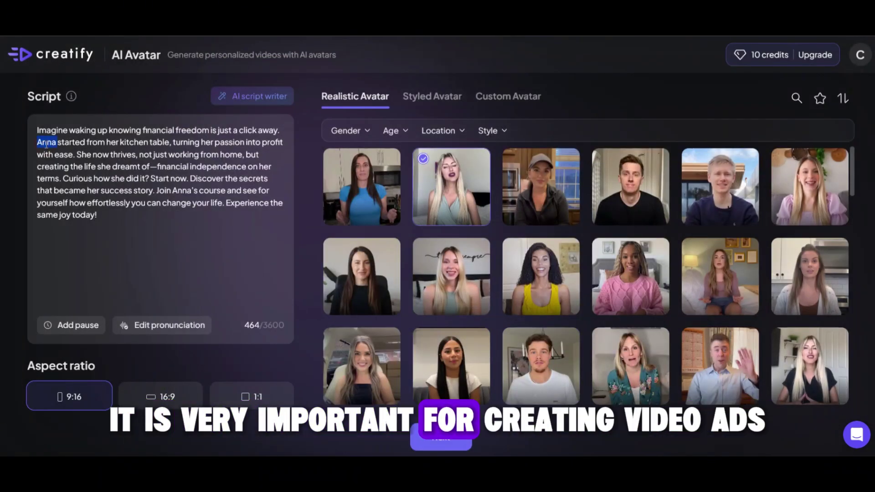
text(I)
double_click(66, 154)
key(ctrl+shift+Right)
key(ctrl+shift+Right)
text(I)
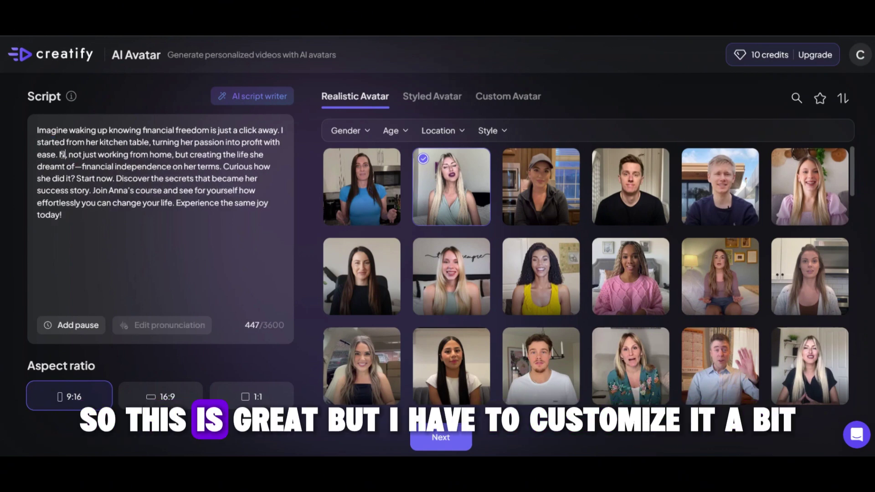
text(I)
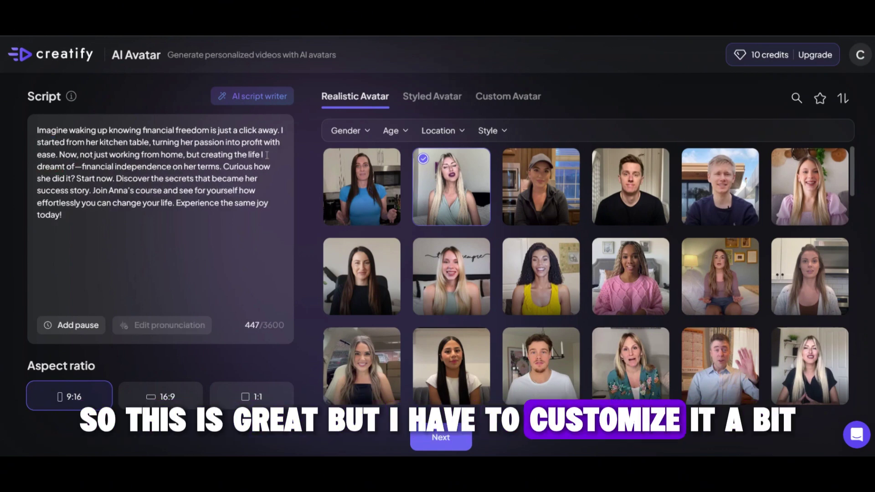
double_click(44, 178)
text(I)
text(my)
double_click(88, 190)
text(this)
Step: Append 'I add the link in the Bio!' to the script and continue to the editor
drag(151, 145, 314, 145)
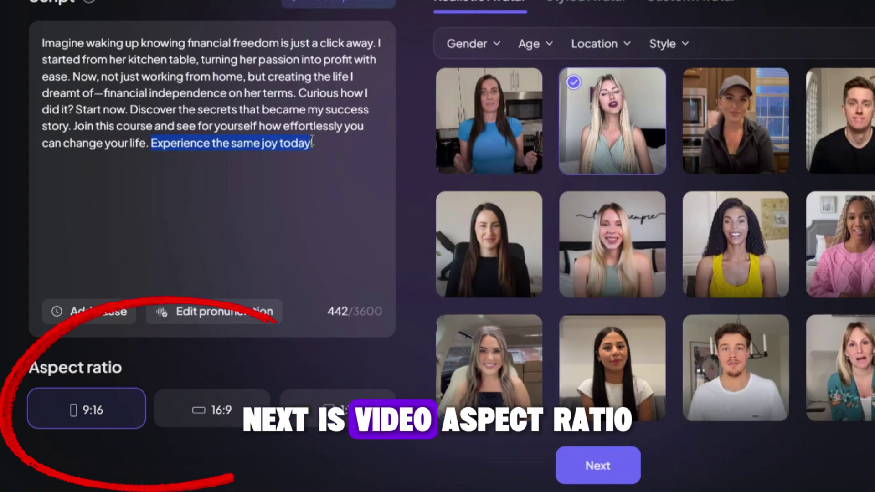
click(315, 144)
text(I add the link in the Bio!)
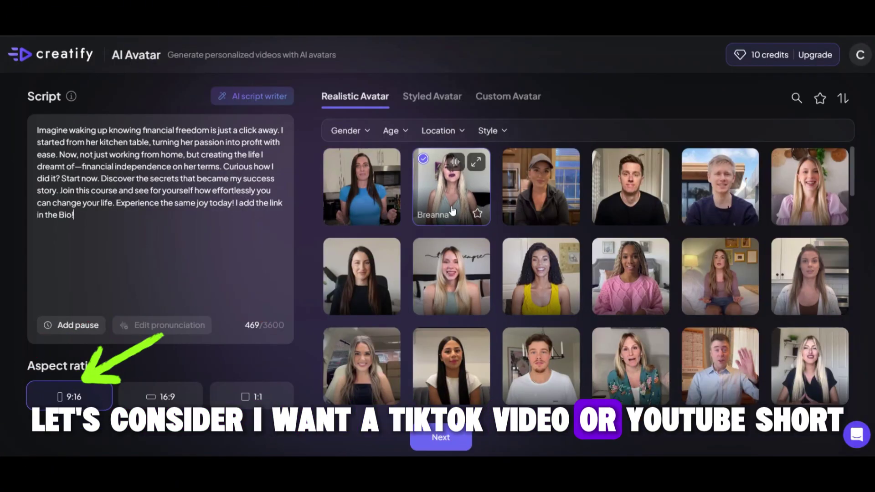
click(444, 438)
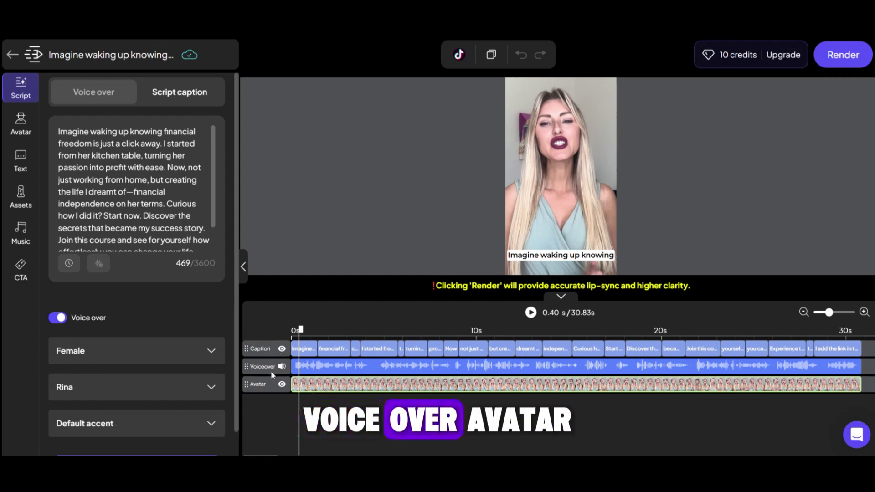
Step: Play and pause the preview, then inspect the caption, voiceover and avatar track settings
click(531, 313)
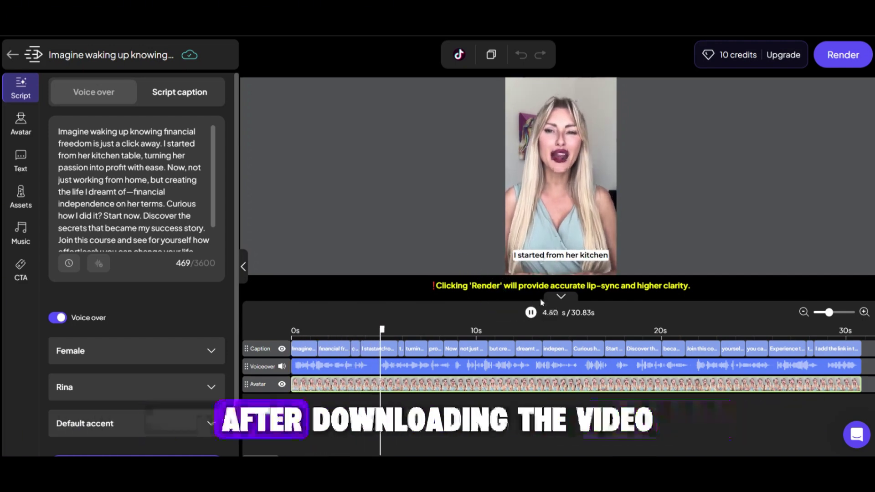
click(531, 313)
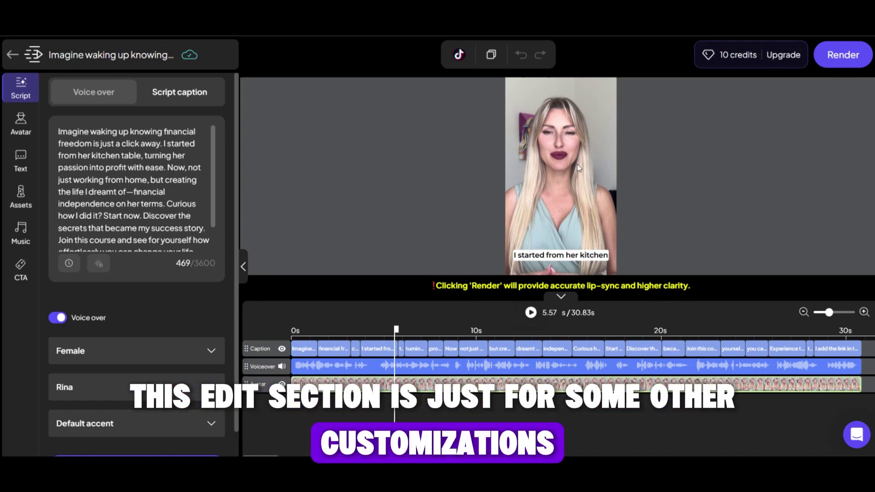
click(304, 350)
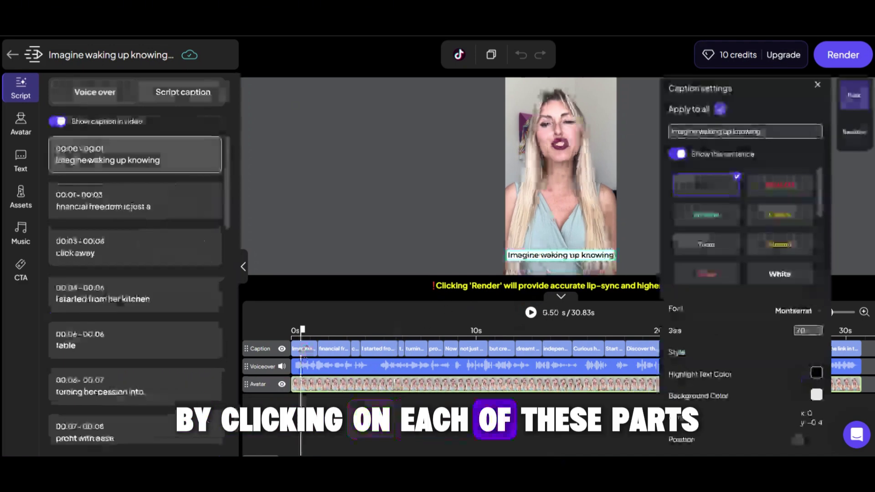
click(308, 367)
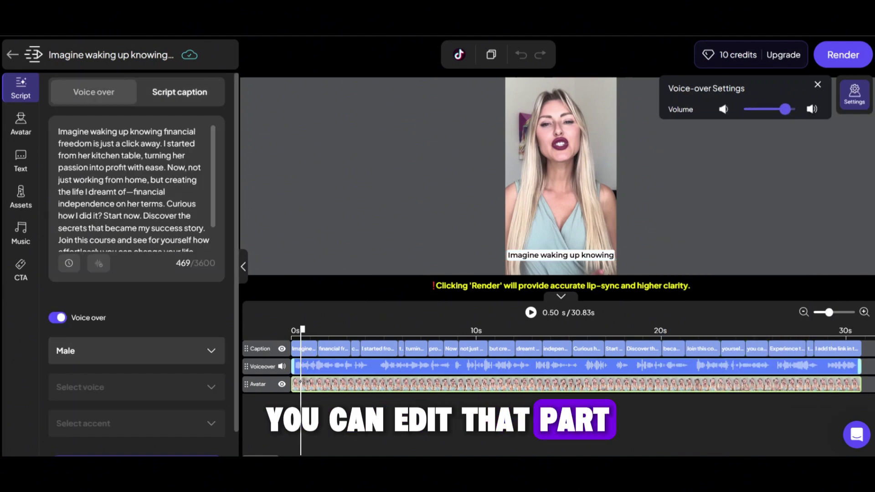
click(309, 384)
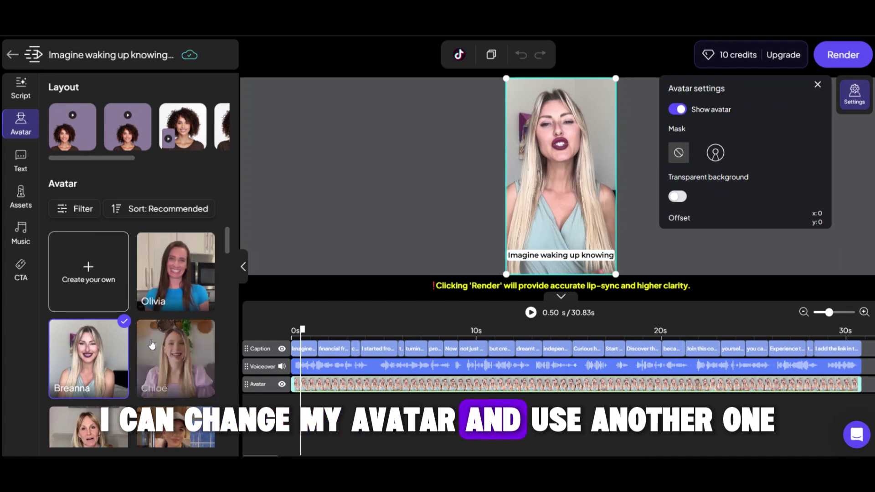
Step: Switch the avatar to Chloé and open the voiceover's voice list showing Heart
scroll(132, 337, down, 3)
scroll(185, 297, down, 10)
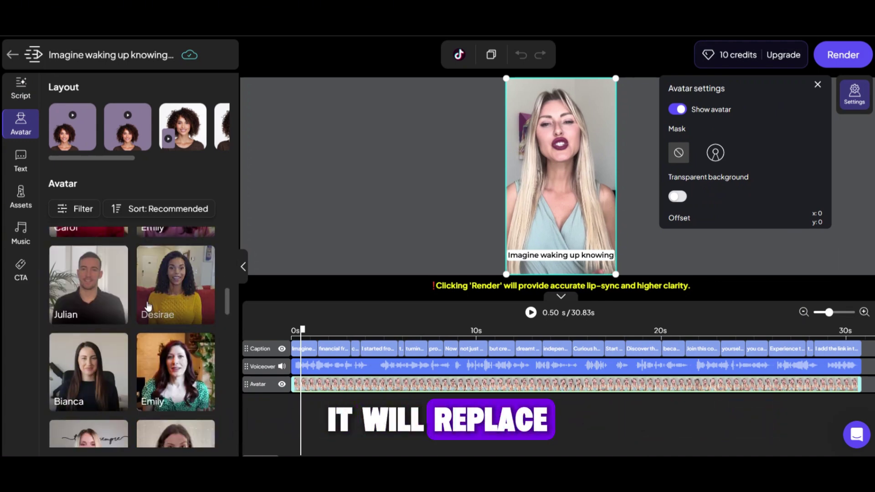
click(89, 344)
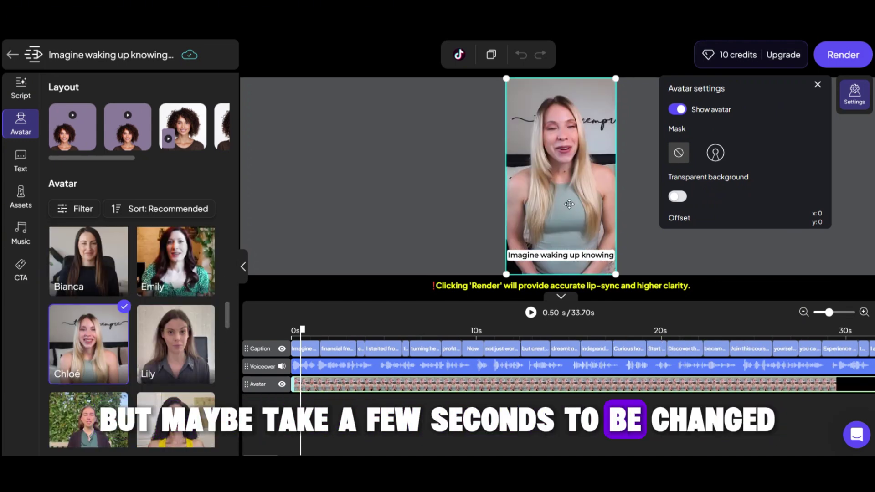
click(314, 369)
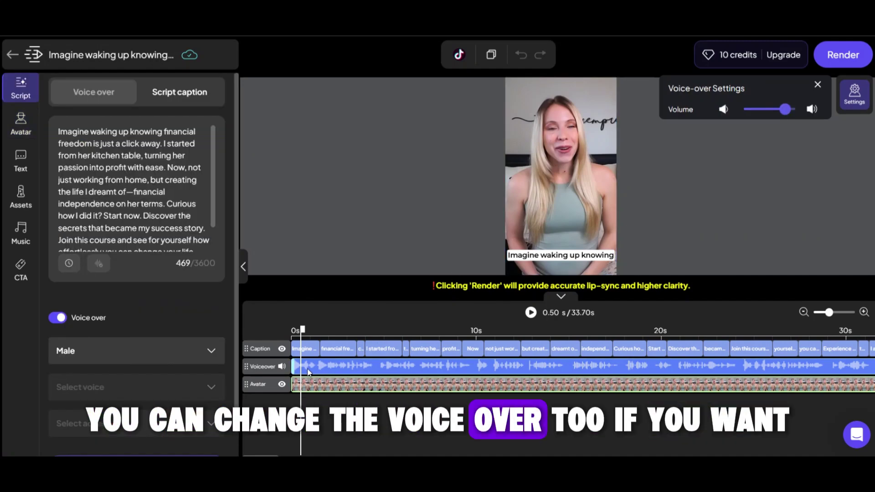
scroll(96, 360, down, 1)
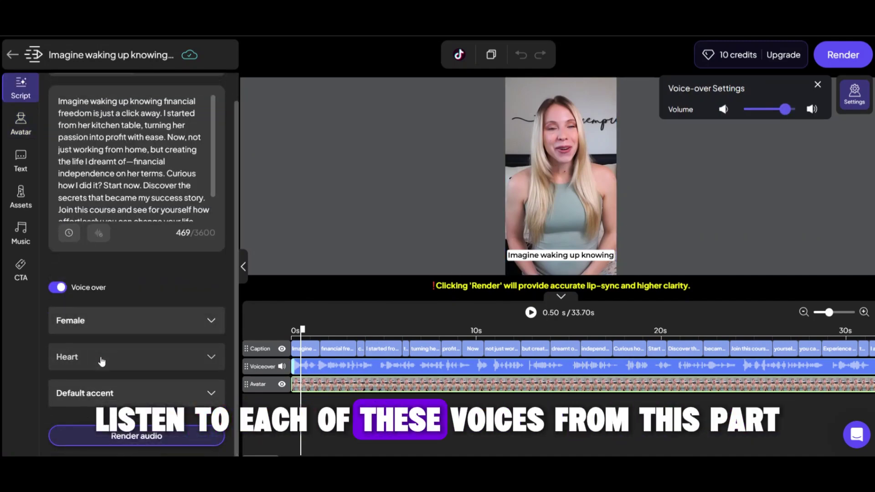
click(101, 360)
scroll(27, 205, down, 7)
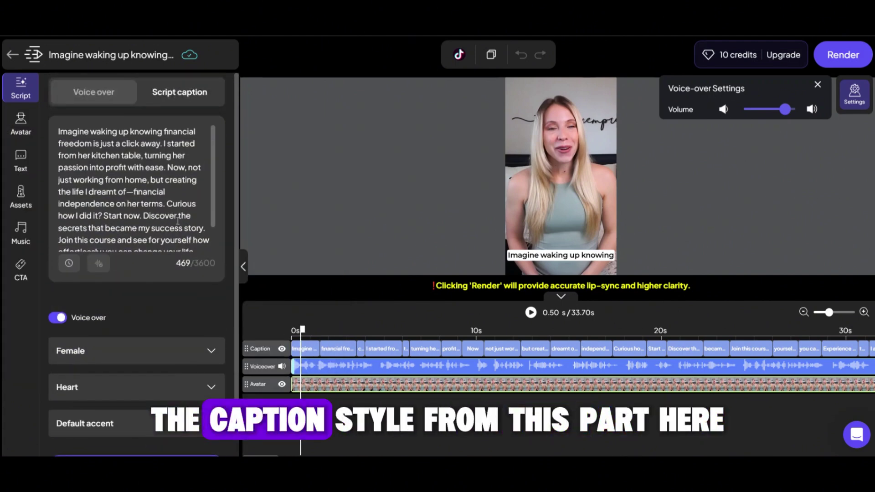
Step: Move the caption up to mid-frame and apply that position to all captions
click(308, 351)
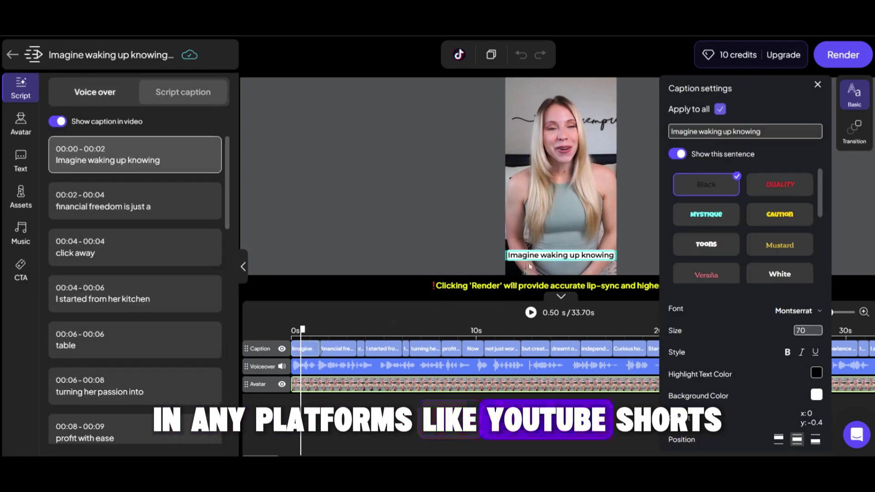
drag(556, 255, 557, 197)
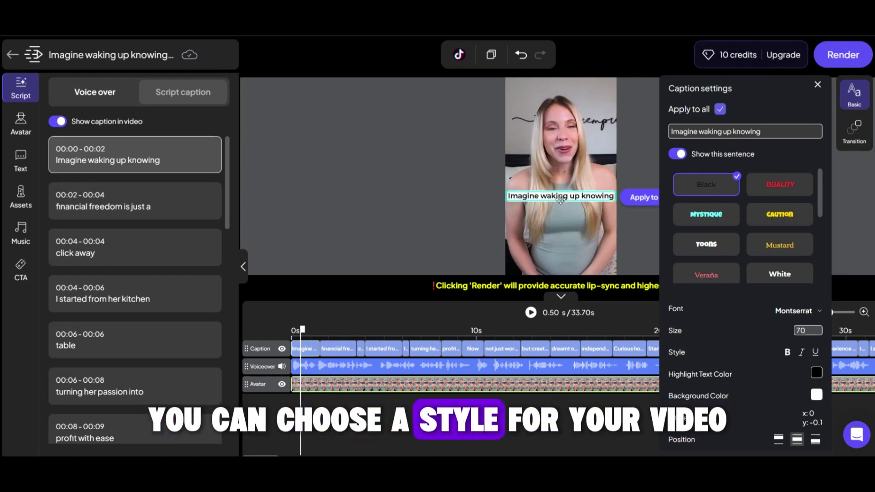
click(643, 200)
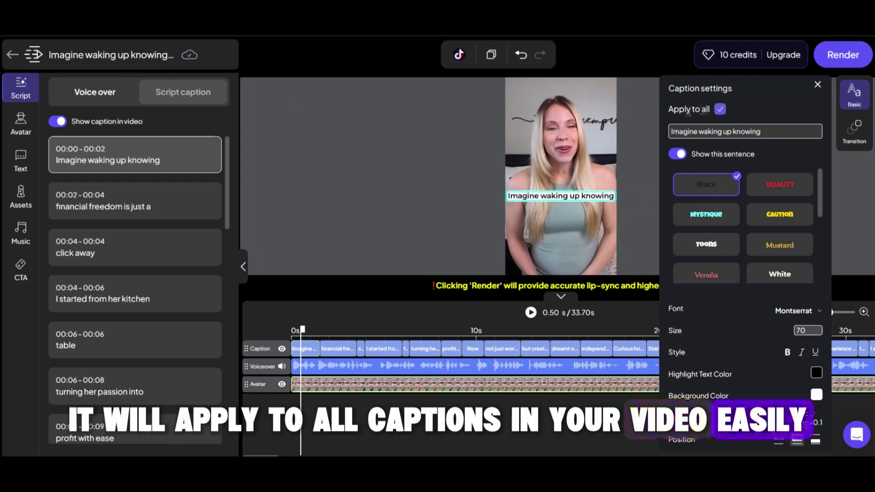
Step: Switch the captions to the Frenzy style preset with font size 90
click(778, 214)
scroll(747, 228, down, 3)
click(706, 220)
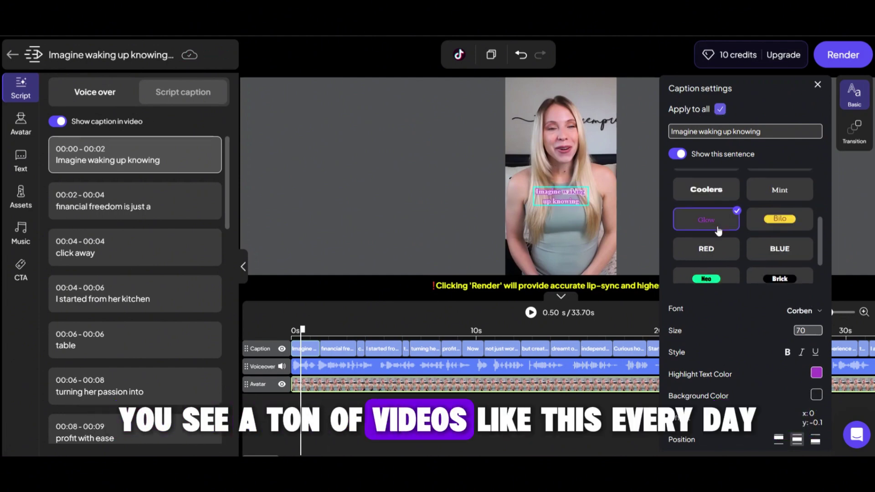
scroll(706, 253, down, 2)
click(707, 266)
click(815, 331)
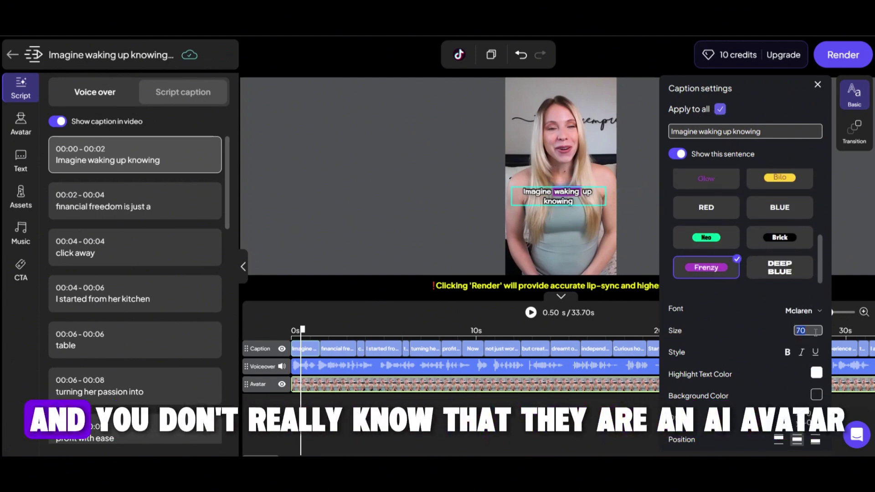
text(90)
Step: Set the caption highlight text colour to white and close the caption settings
click(816, 373)
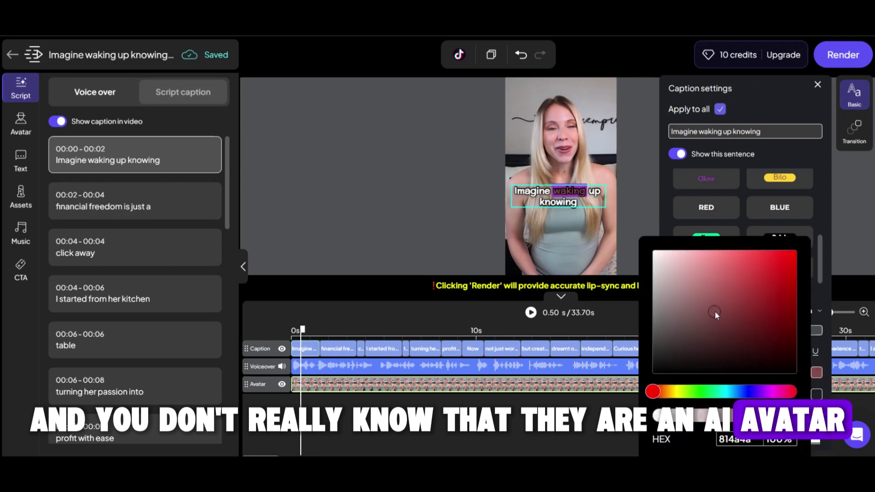
drag(715, 312, 654, 253)
click(646, 211)
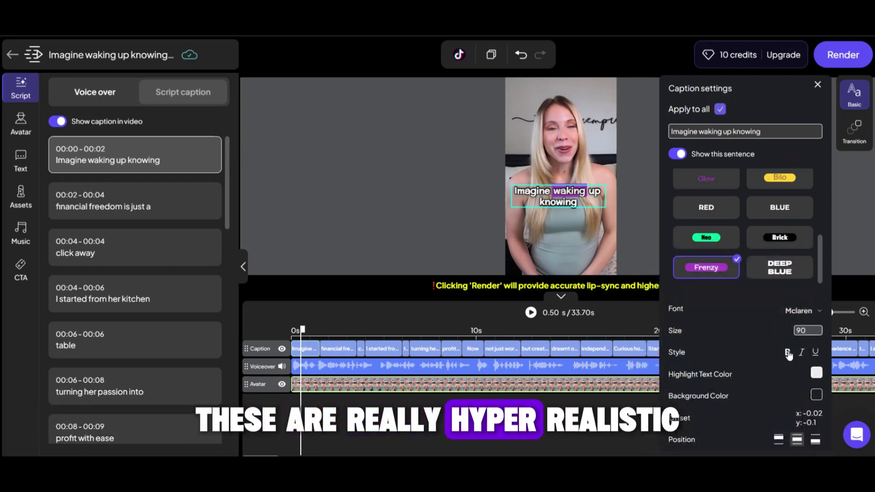
click(647, 209)
click(286, 332)
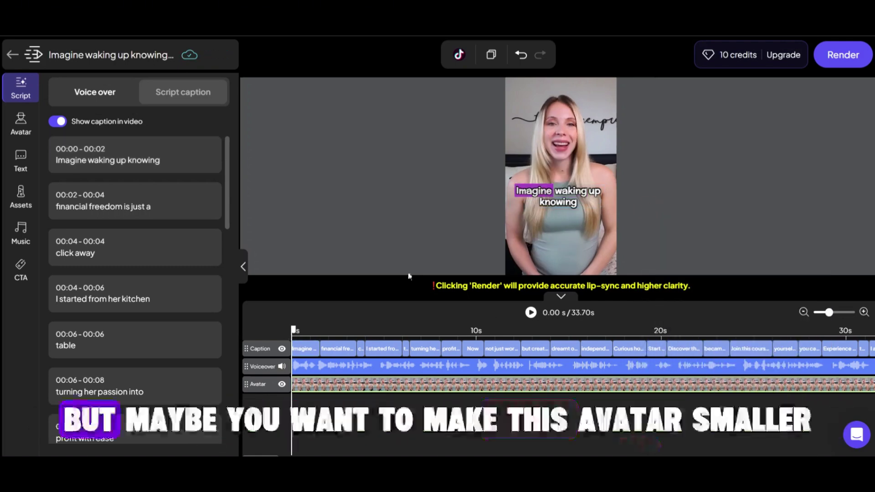
Step: Turn on the avatar's transparent background and open the Assets media library
click(555, 136)
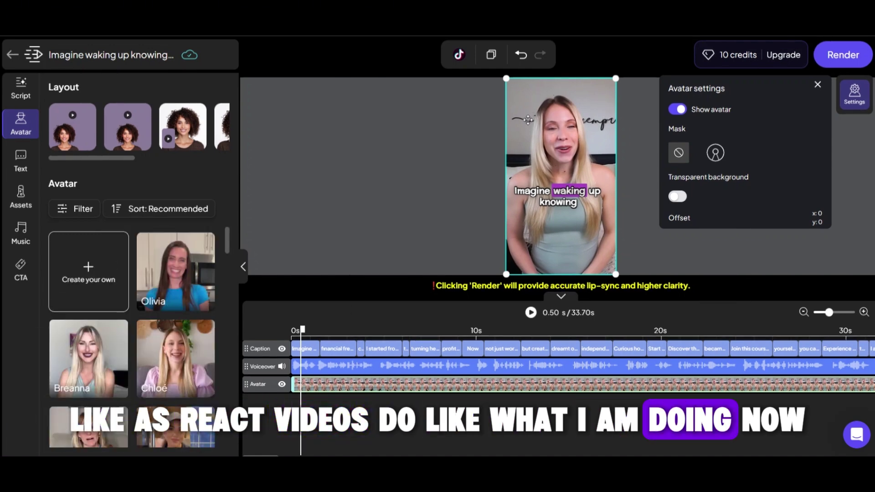
click(677, 198)
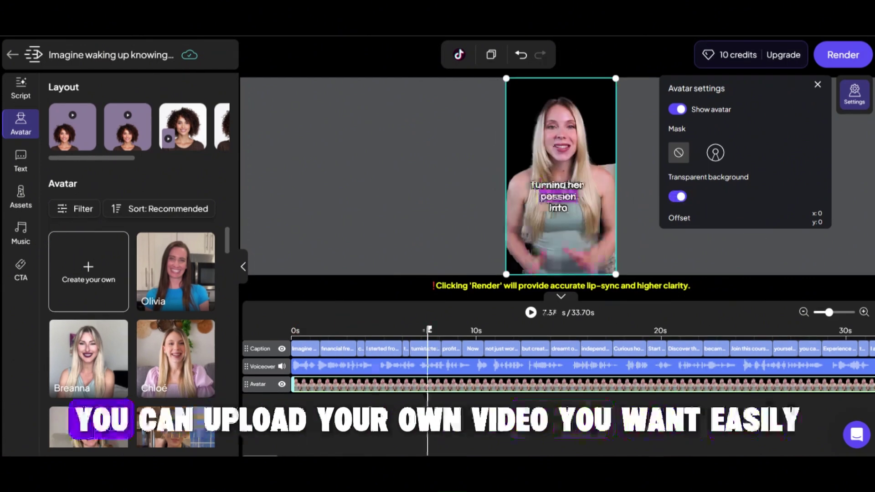
click(20, 196)
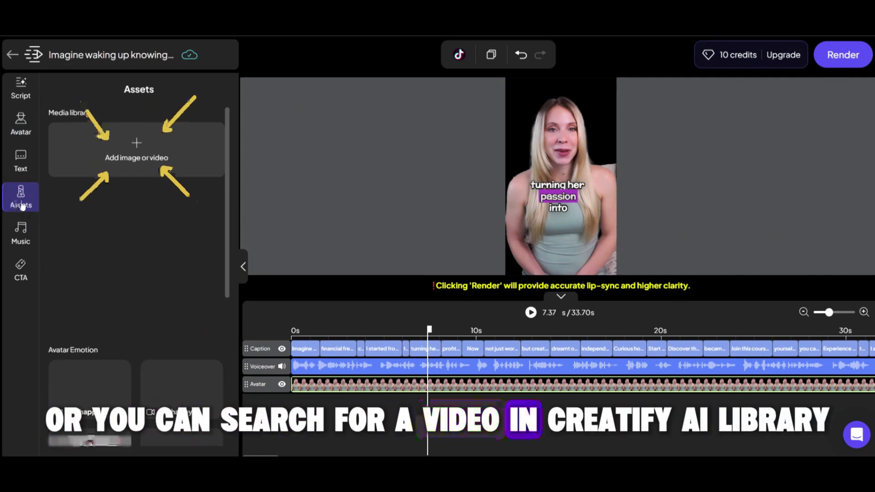
Step: Search Stock Footage for 'home' and drop a clip onto the timeline below the avatar
scroll(133, 228, down, 7)
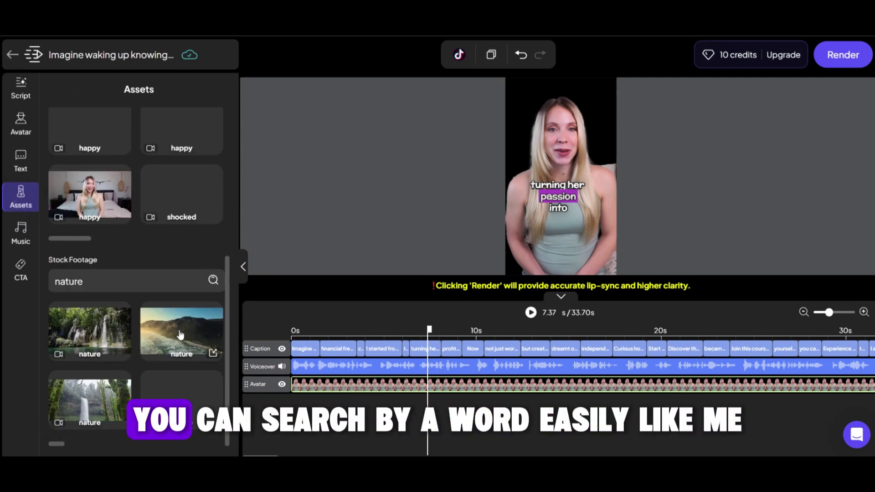
double_click(86, 281)
text(home)
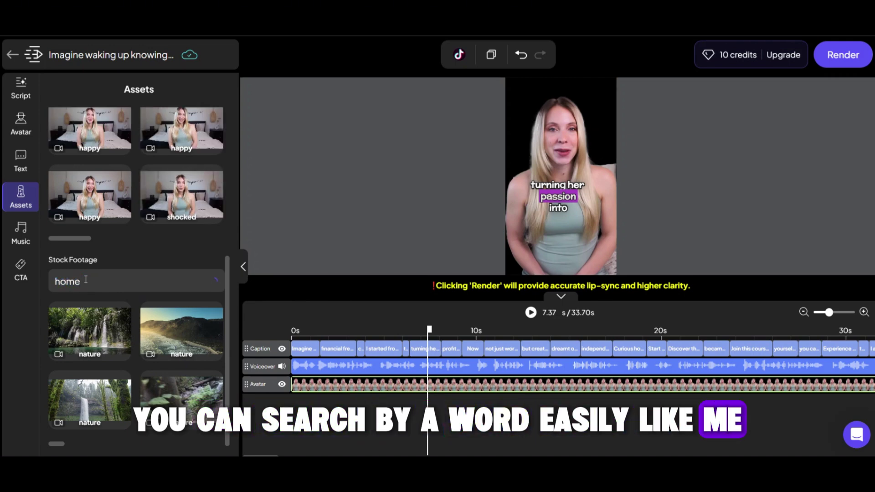
drag(81, 449, 114, 444)
drag(115, 411, 293, 393)
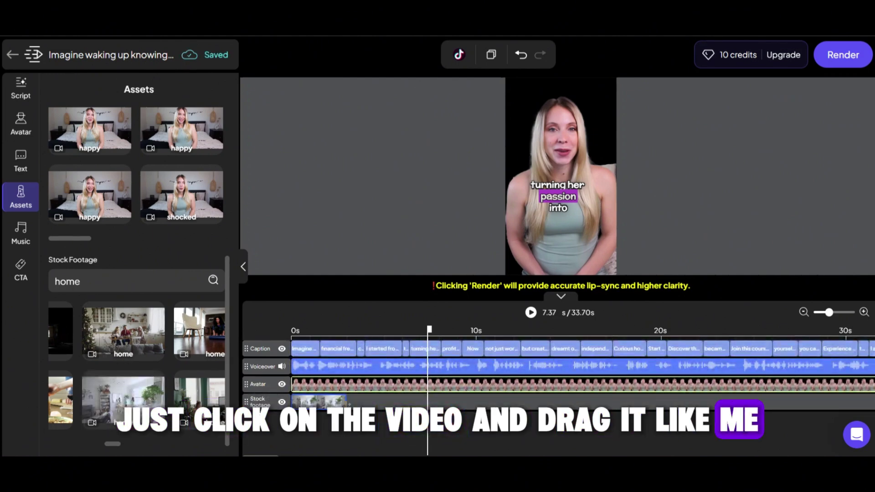
Step: Stretch the home footage clip across the whole video and play the preview
click(301, 402)
drag(347, 401, 436, 399)
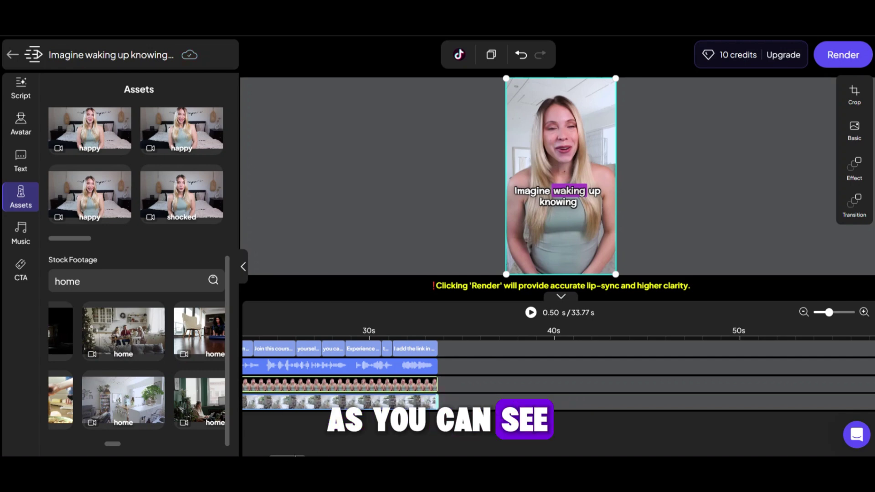
click(530, 313)
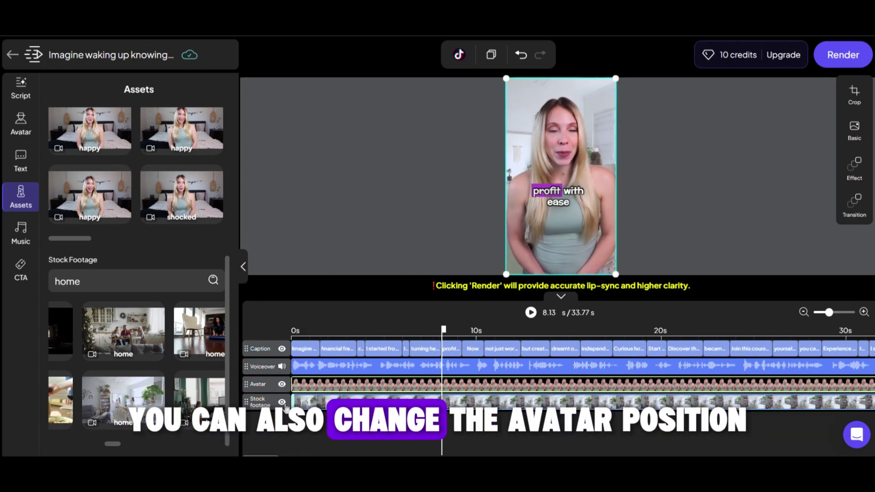
click(500, 175)
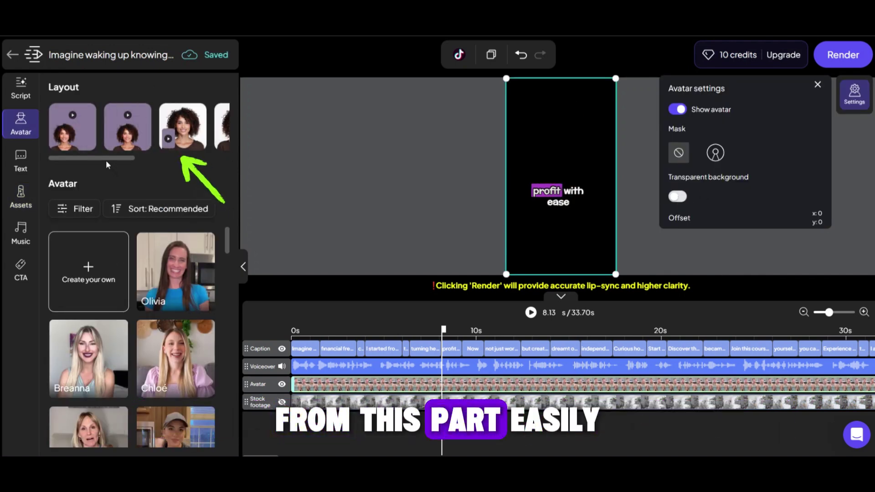
Step: Show the stock footage track, make the avatar transparent and apply the small lower-left layout
click(282, 402)
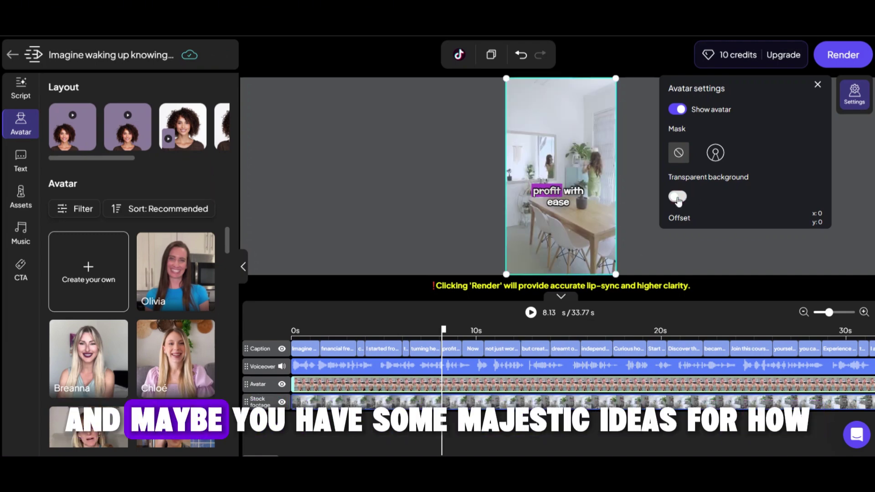
click(678, 199)
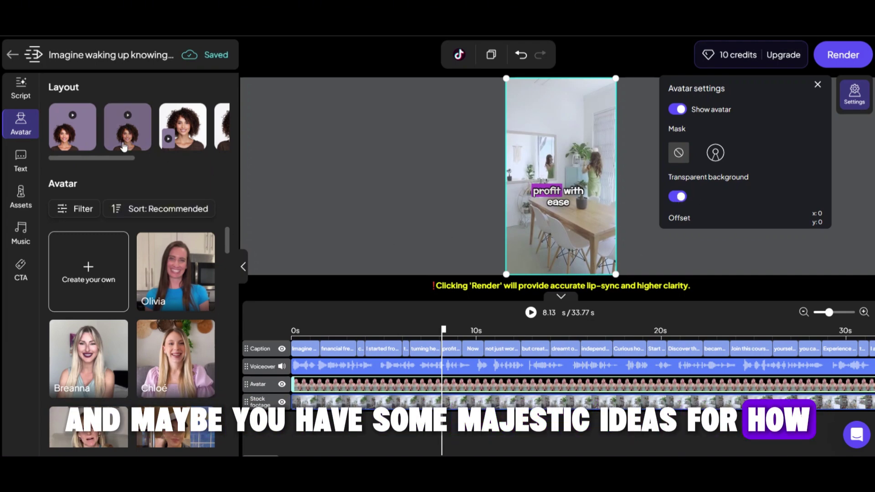
click(73, 144)
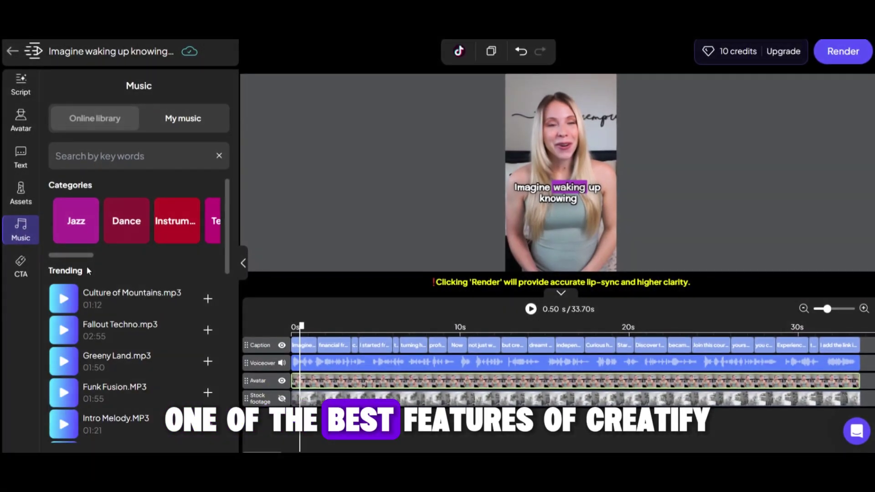
scroll(97, 368, down, 3)
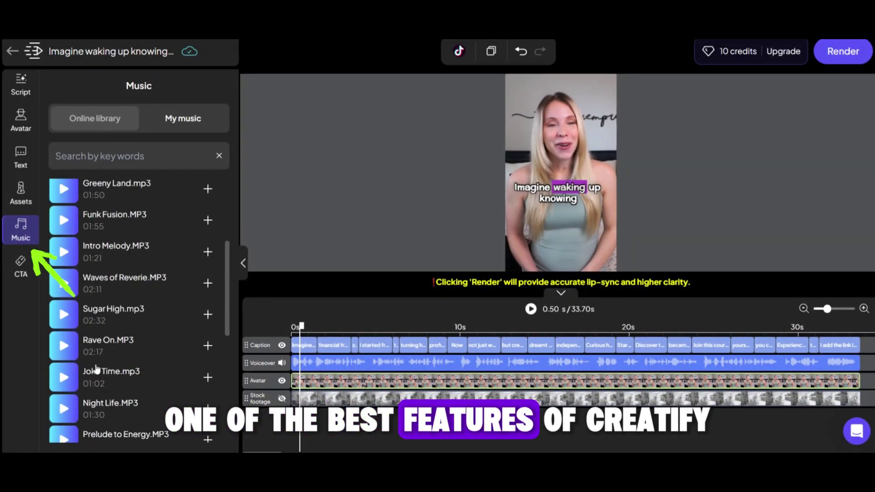
Step: Preview music tracks such as Culture of Mountains, Fallout Techno, Greeny Land and Funk Fusion
scroll(97, 368, up, 3)
click(62, 299)
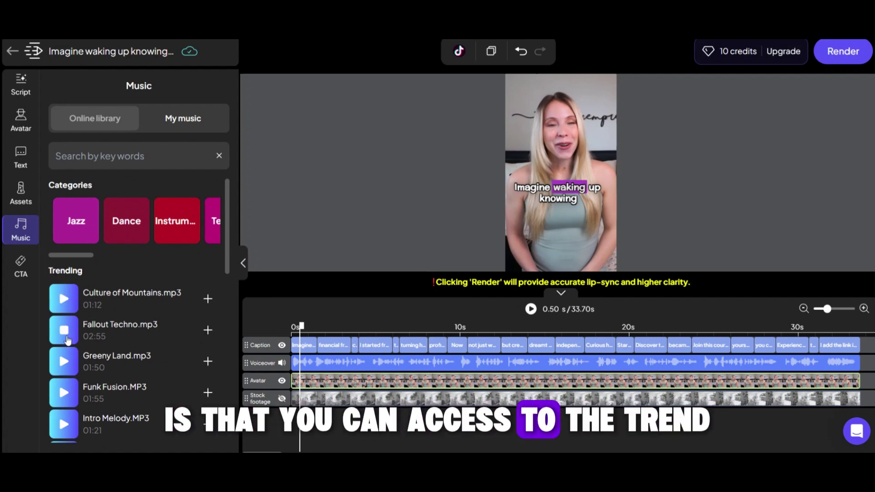
click(208, 330)
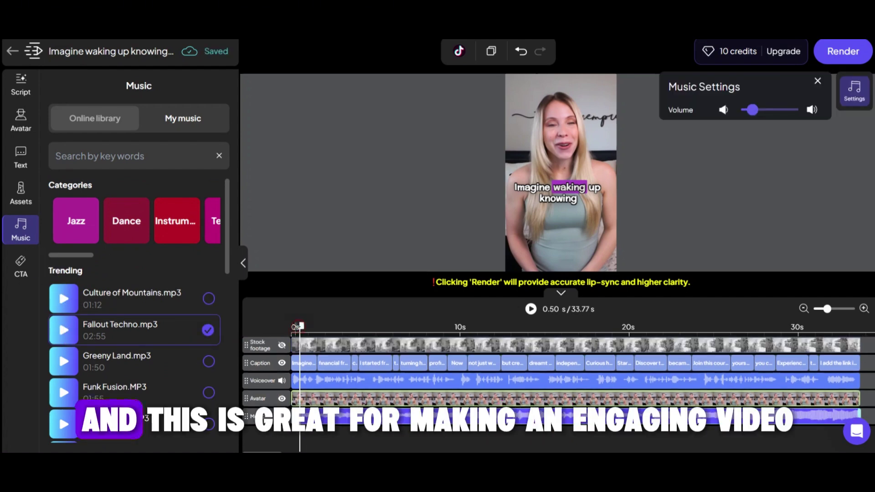
scroll(65, 312, down, 1)
click(64, 304)
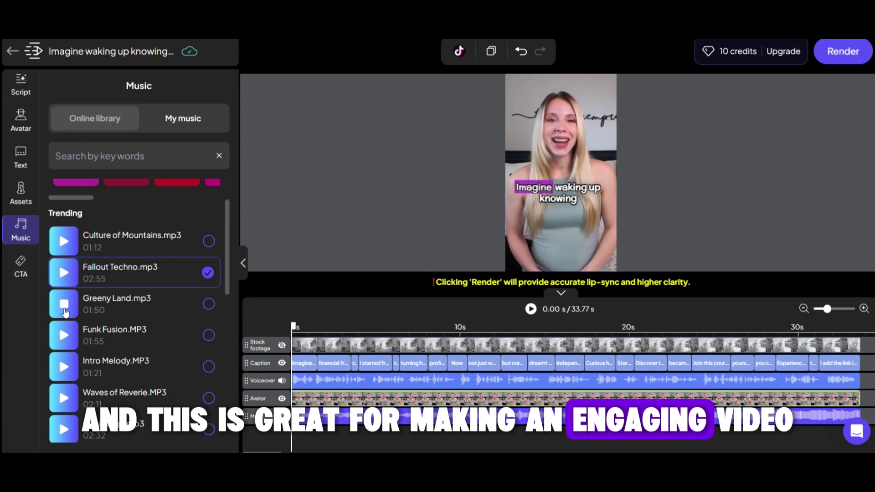
click(64, 340)
scroll(64, 340, down, 3)
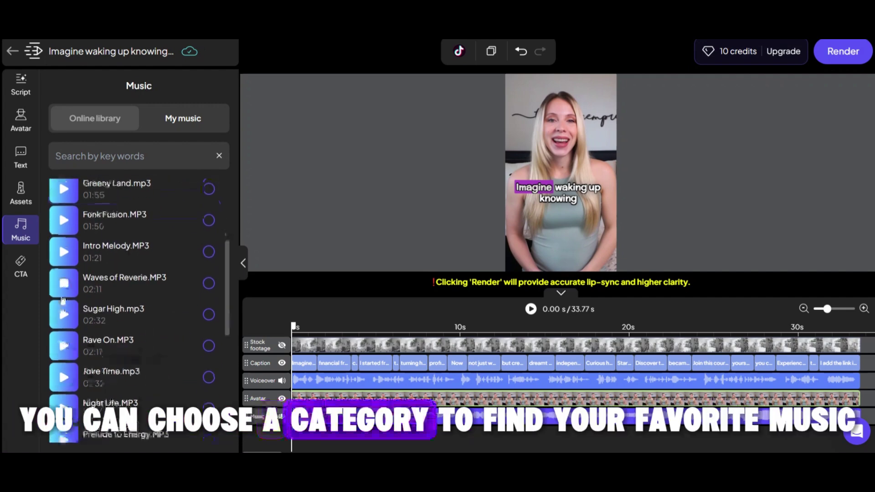
scroll(101, 255, up, 5)
Step: Filter the music to Hip-Hop and set Evening Glow as the background music
drag(101, 255, 160, 253)
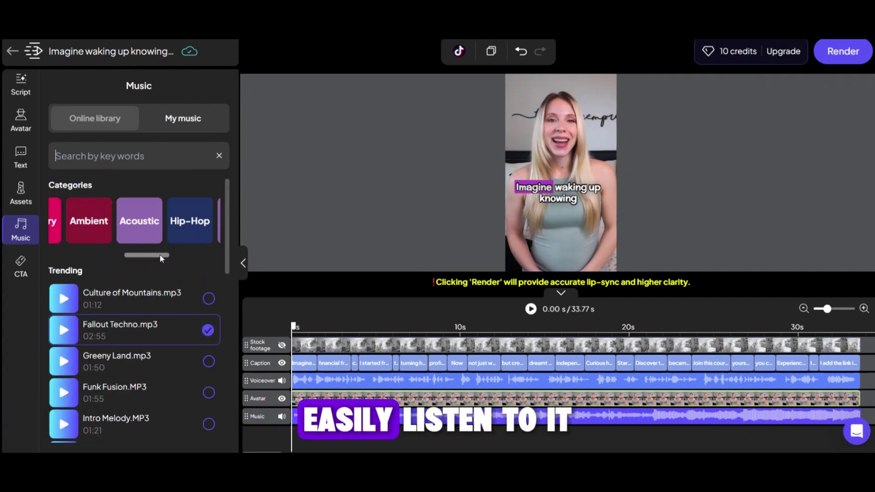
click(178, 216)
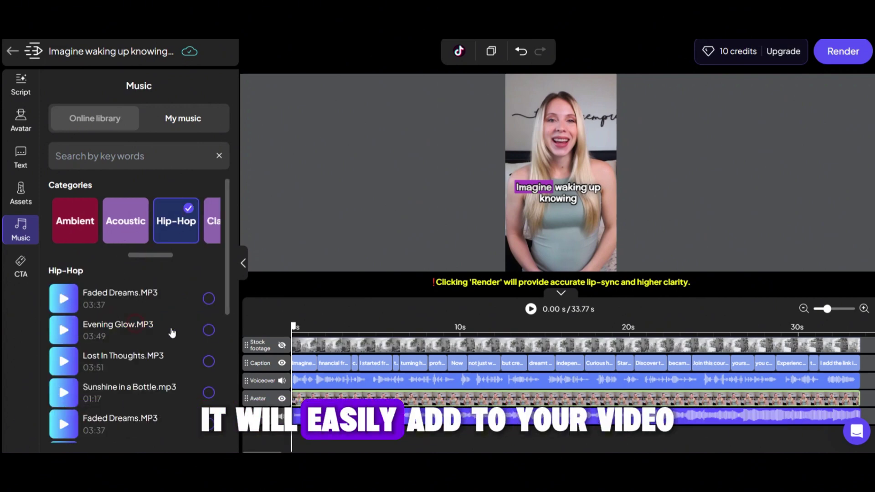
click(209, 330)
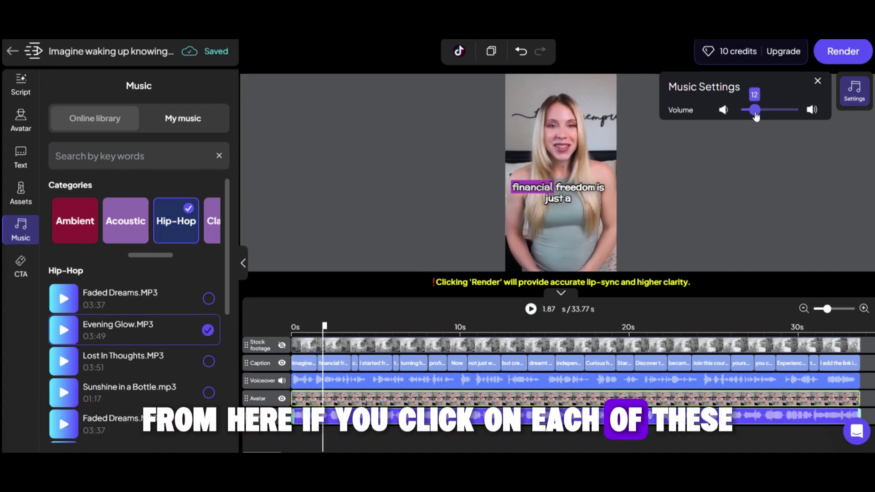
click(319, 383)
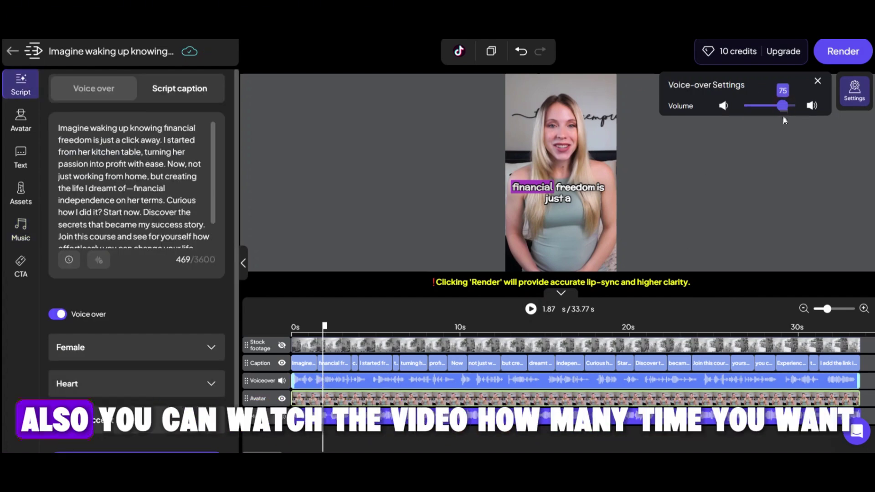
Step: Move the playhead to 0.00 s and preview the video, pausing at 8.23 s
click(298, 328)
drag(299, 329, 291, 328)
click(532, 310)
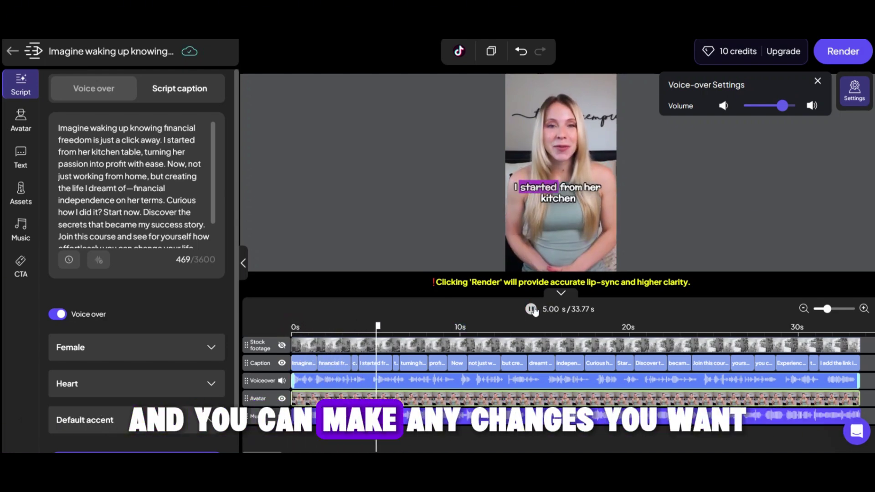
click(531, 309)
Step: Change 'turning her passion' to 'turning my passion' in the script
double_click(173, 152)
text(my)
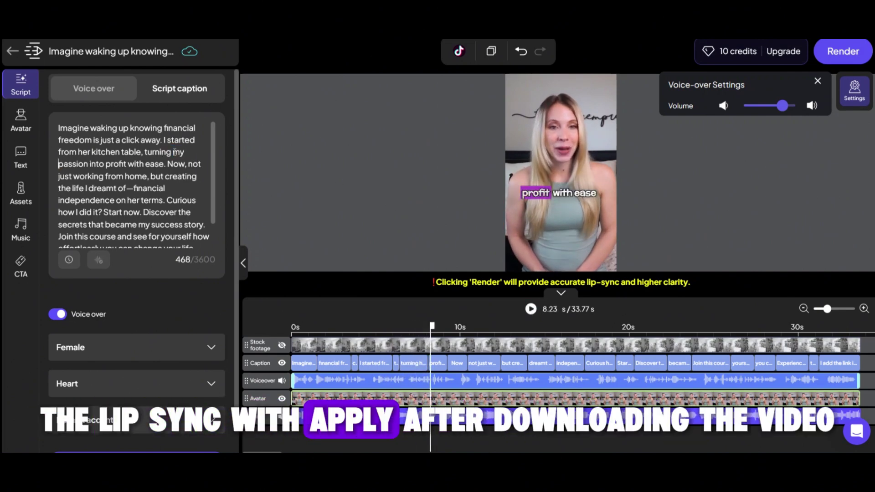
scroll(137, 182, down, 2)
scroll(137, 182, up, 2)
drag(432, 326, 357, 327)
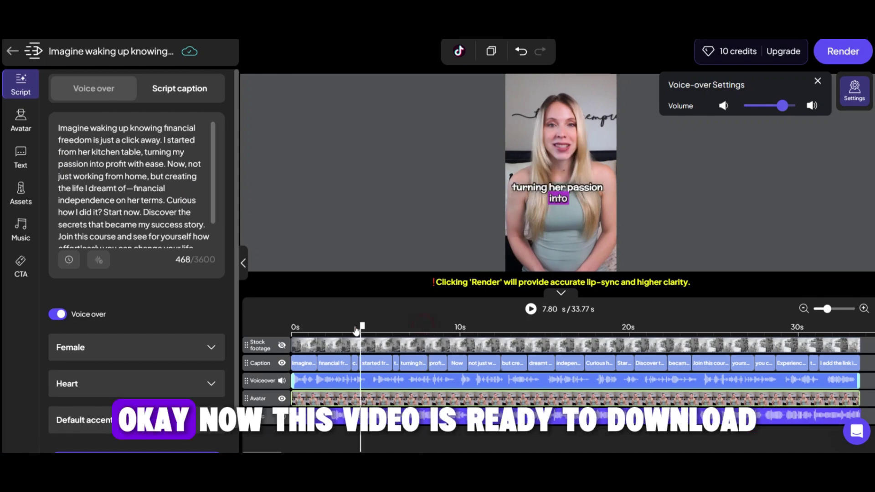
click(316, 399)
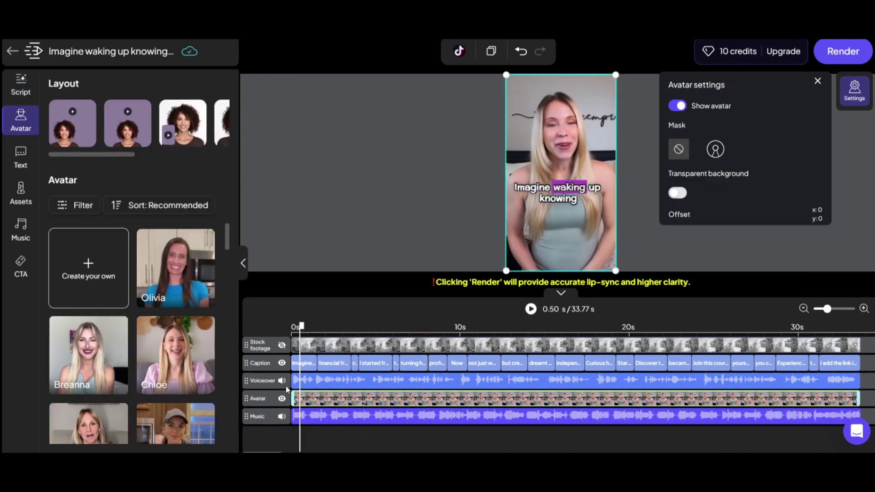
Step: Swap the avatar to Breanna and start the render, which needs 0 credits
click(89, 354)
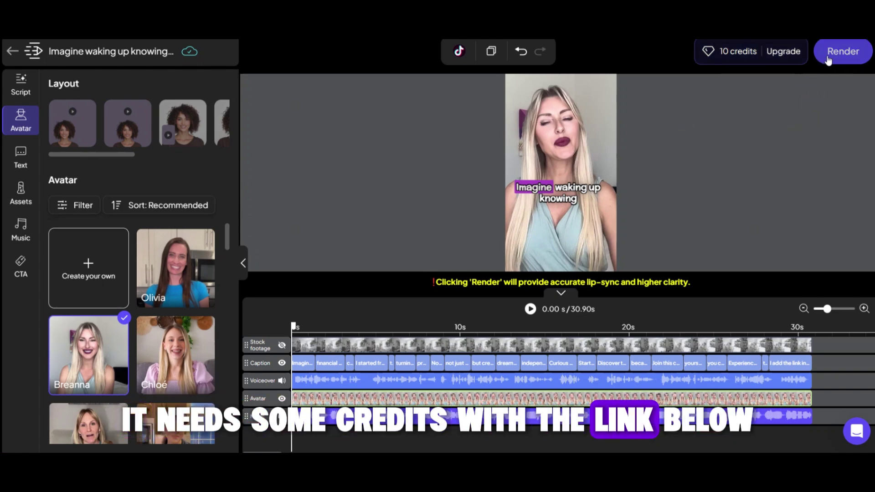
click(843, 51)
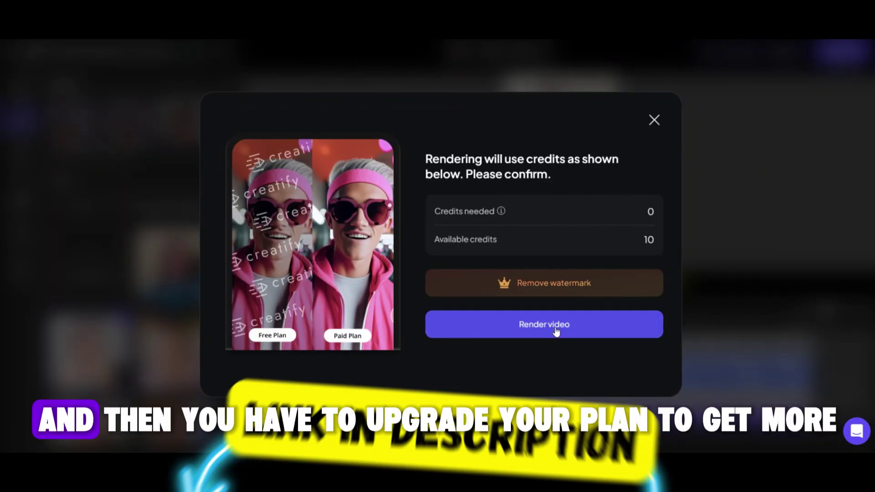
Step: Close the render confirmation and view the yearly upgrade plan pricing
click(654, 119)
click(785, 51)
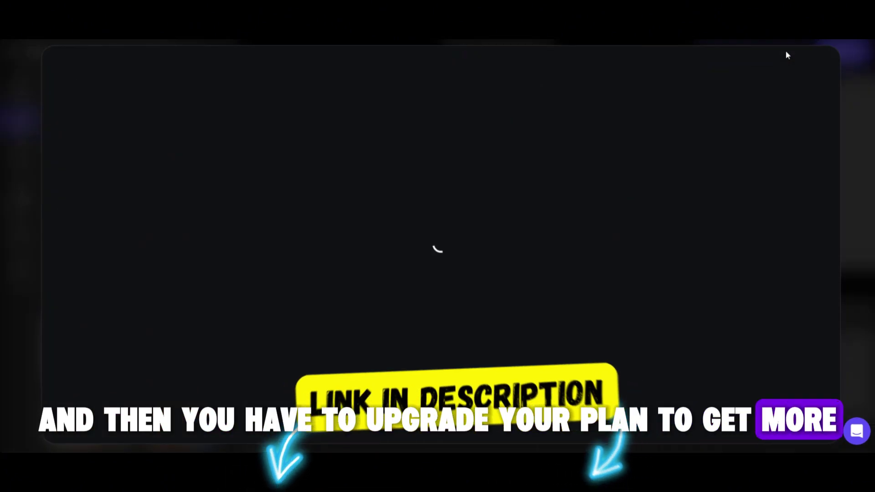
click(510, 82)
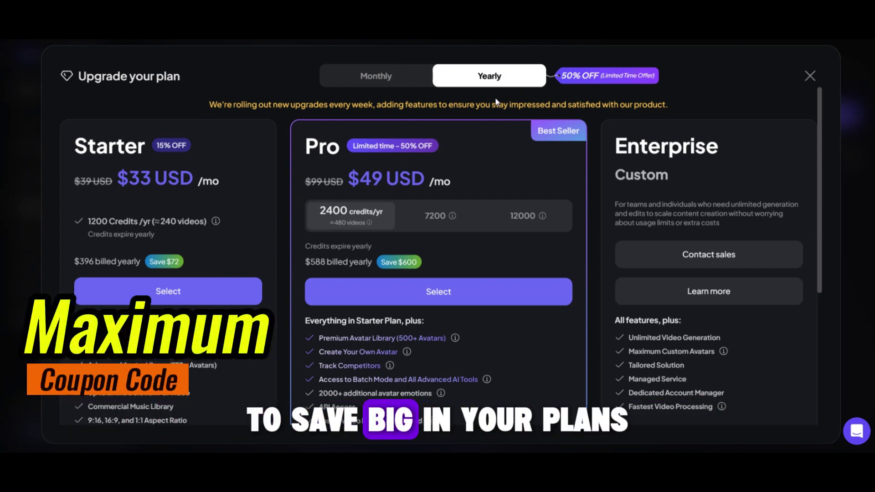
scroll(222, 232, down, 1)
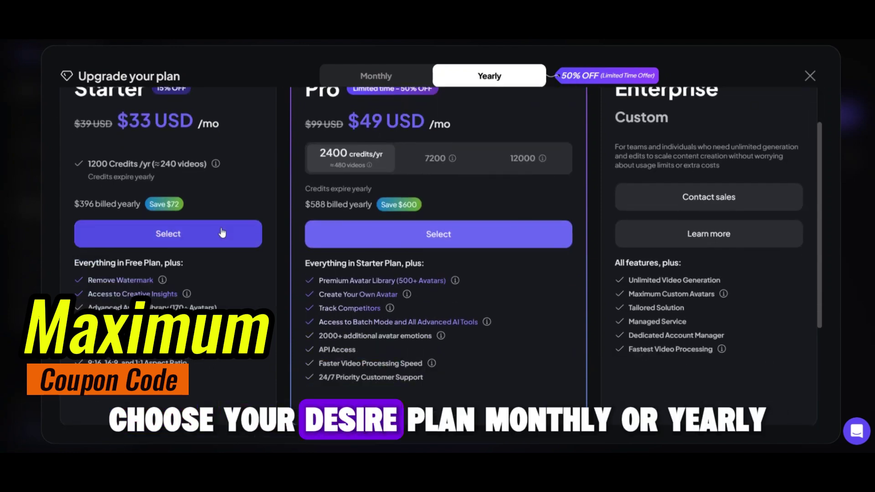
scroll(222, 232, up, 1)
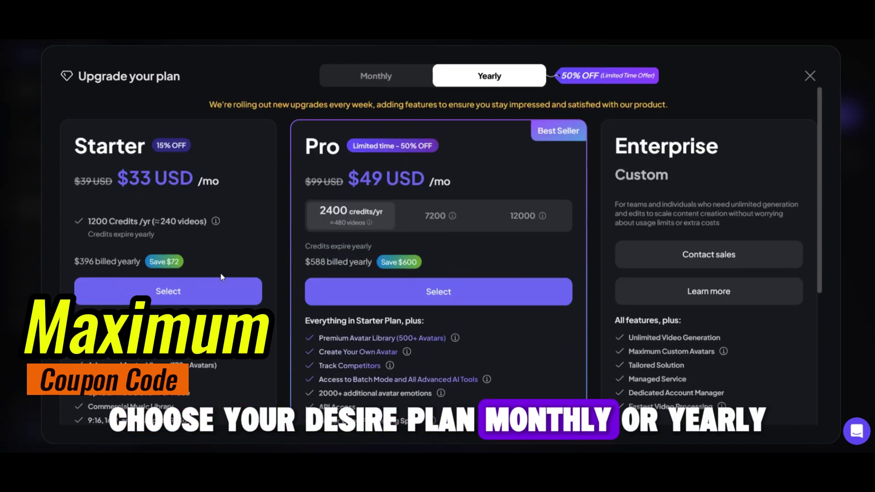
Step: Choose the Starter plan and apply a discount code at checkout
click(153, 294)
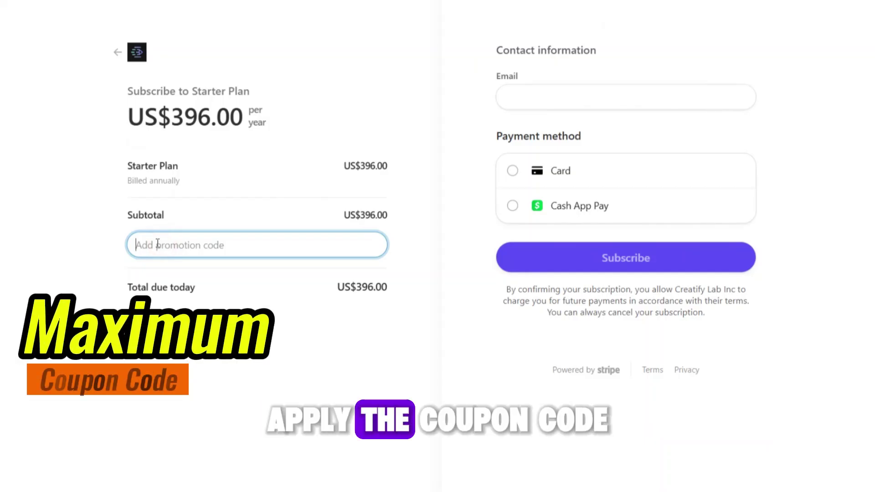
text(D)
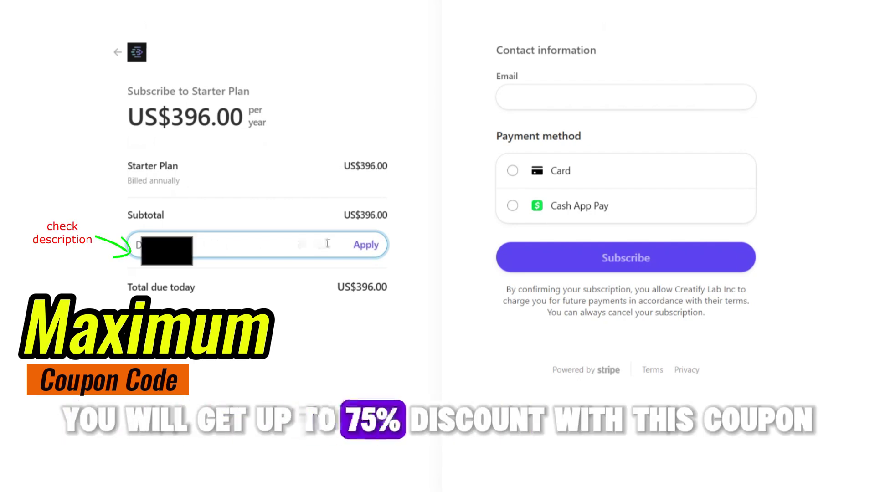
click(376, 248)
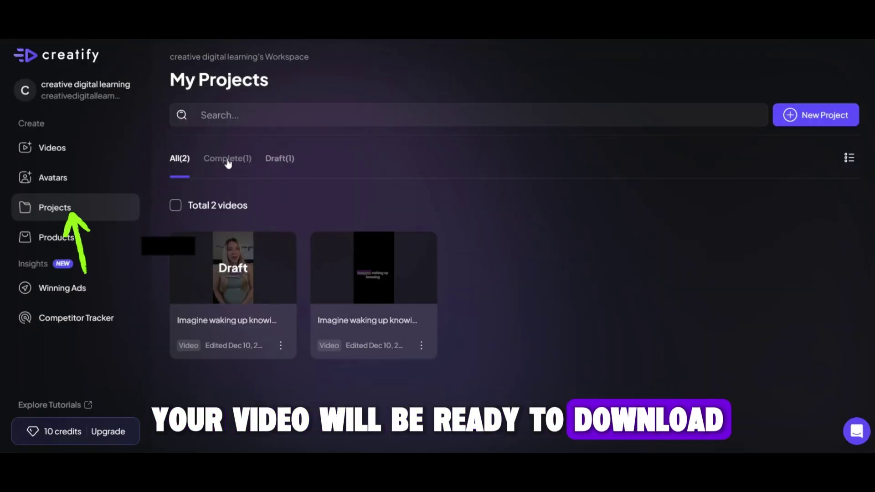
Step: Filter My Projects to Complete and open the rendered video's page
click(229, 159)
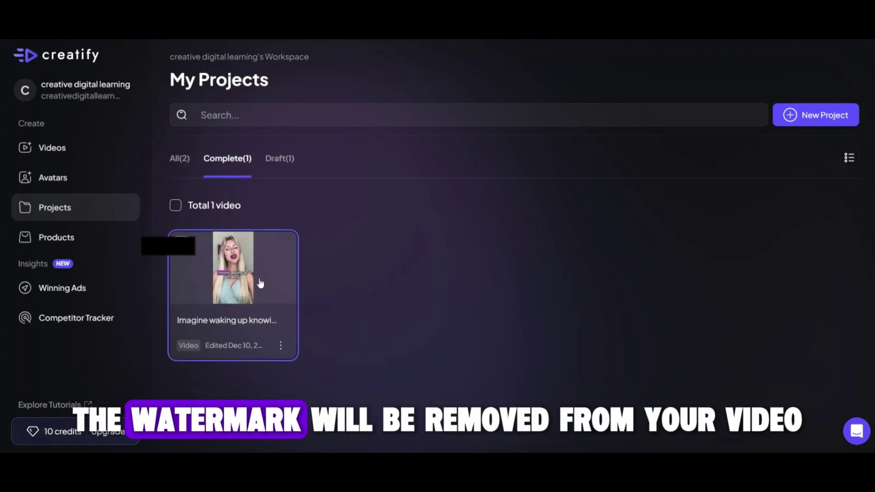
click(224, 276)
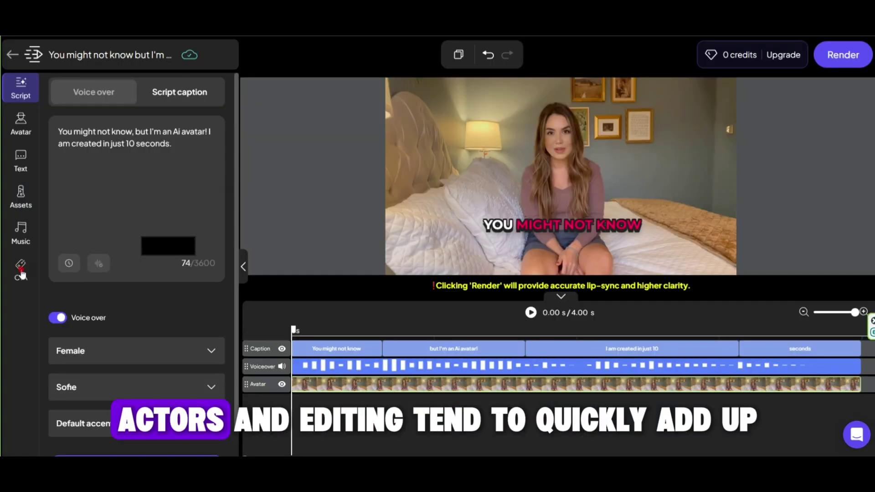
Step: Add a 'click to see more' CTA with an enlarged arrow logo placed below the text
click(20, 268)
text(click to see more)
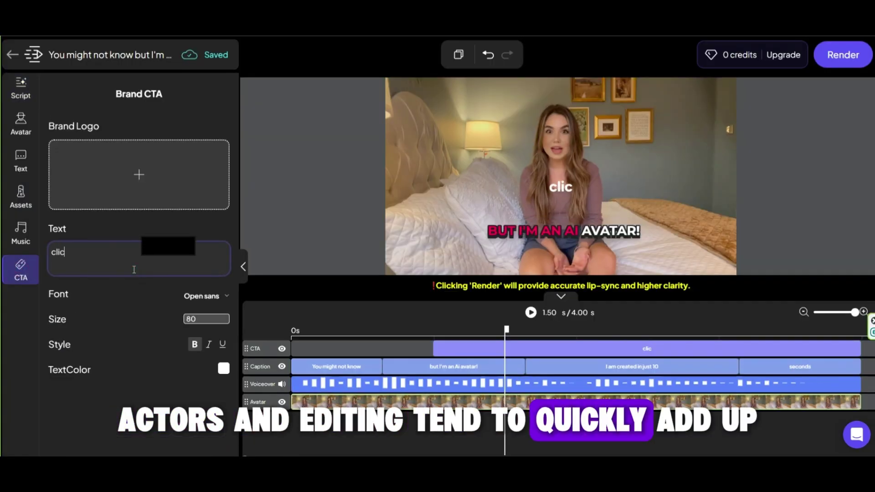
click(126, 172)
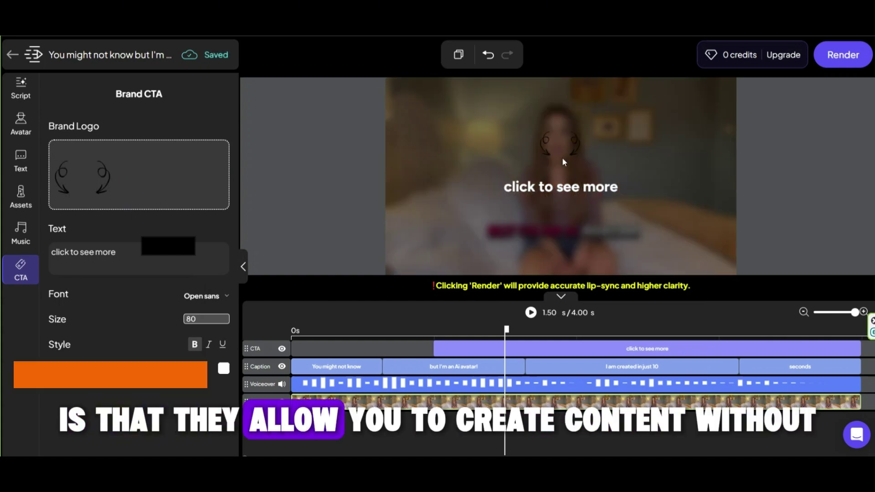
click(562, 157)
drag(537, 165, 575, 189)
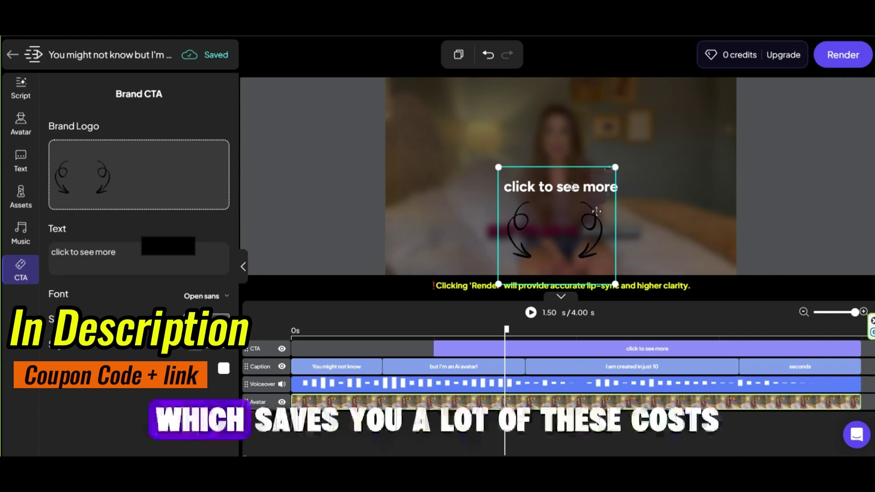
drag(560, 186, 560, 172)
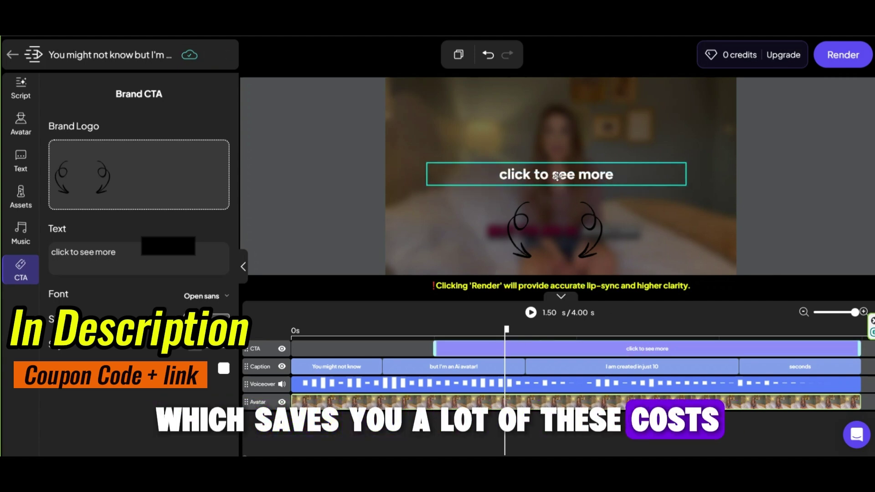
click(595, 229)
Step: Shorten the CTA clip to start near the video's end and preview it
drag(433, 348, 753, 349)
click(531, 312)
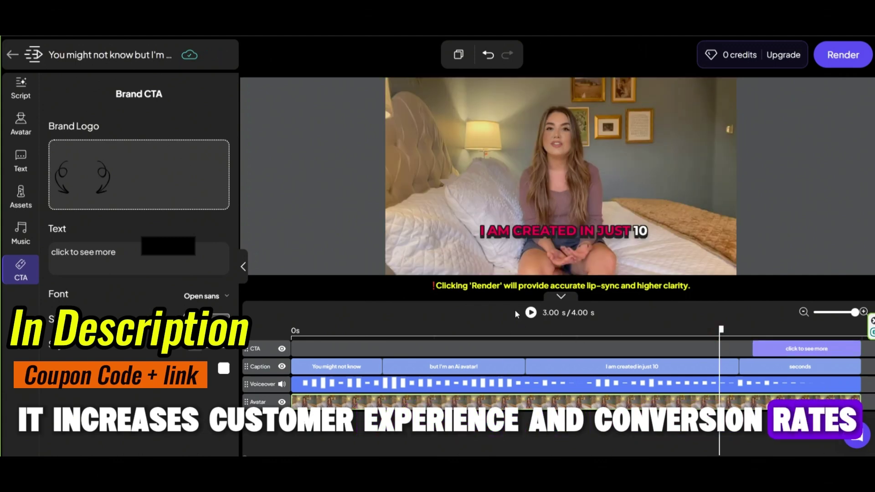
click(531, 312)
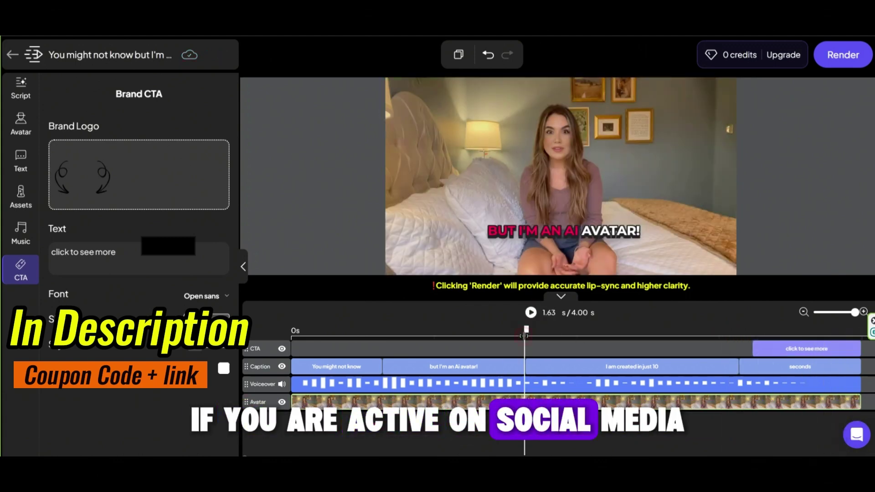
click(531, 312)
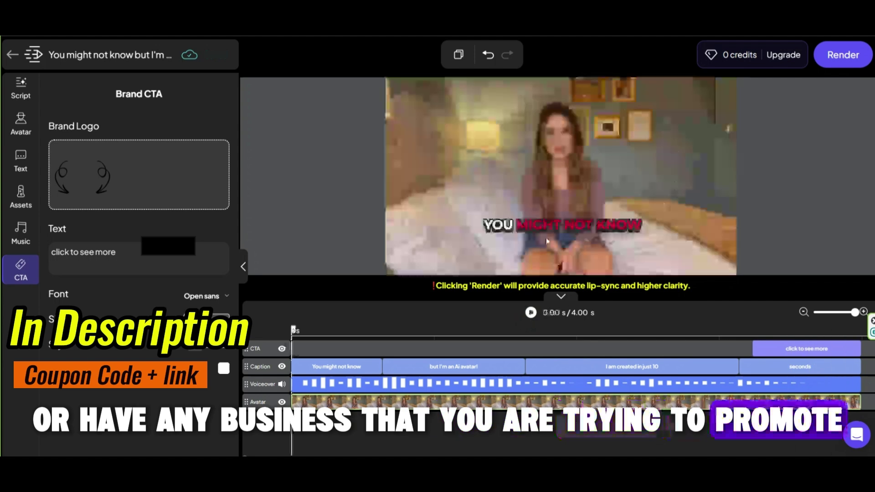
click(806, 333)
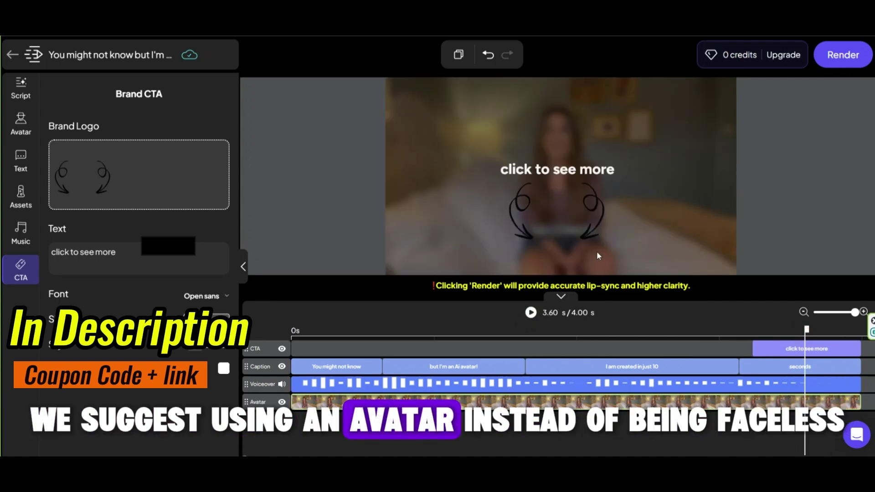
click(830, 349)
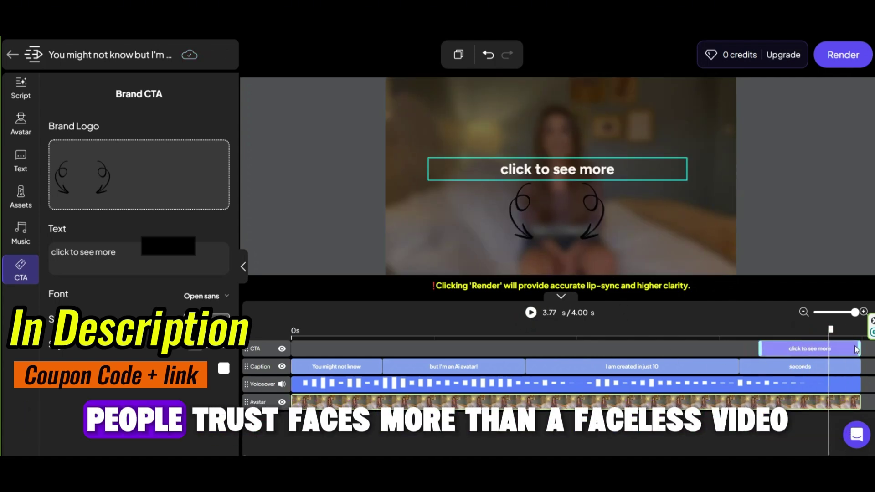